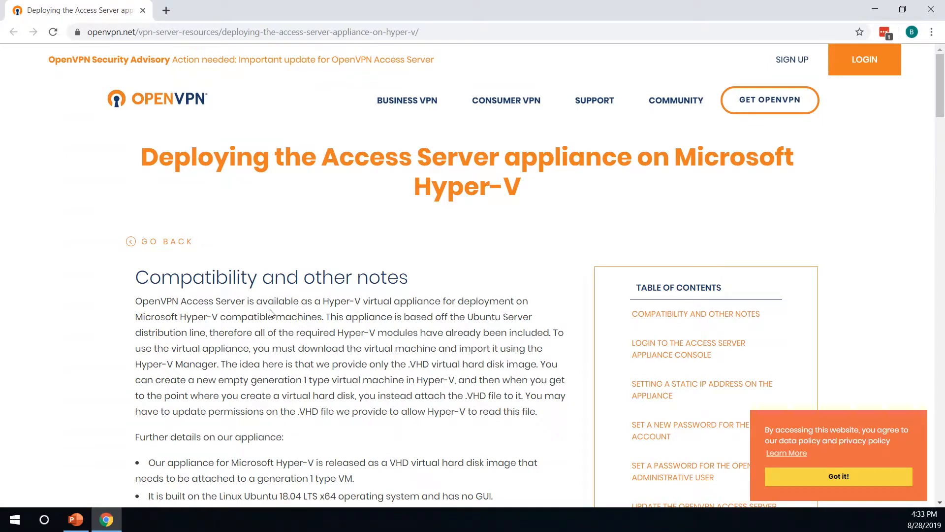
{"action": "scroll", "coordinate": [370, 328], "scroll_direction": "down", "scroll_amount": 4}
{"action": "scroll", "coordinate": [370, 328], "scroll_direction": "down", "scroll_amount": 7}
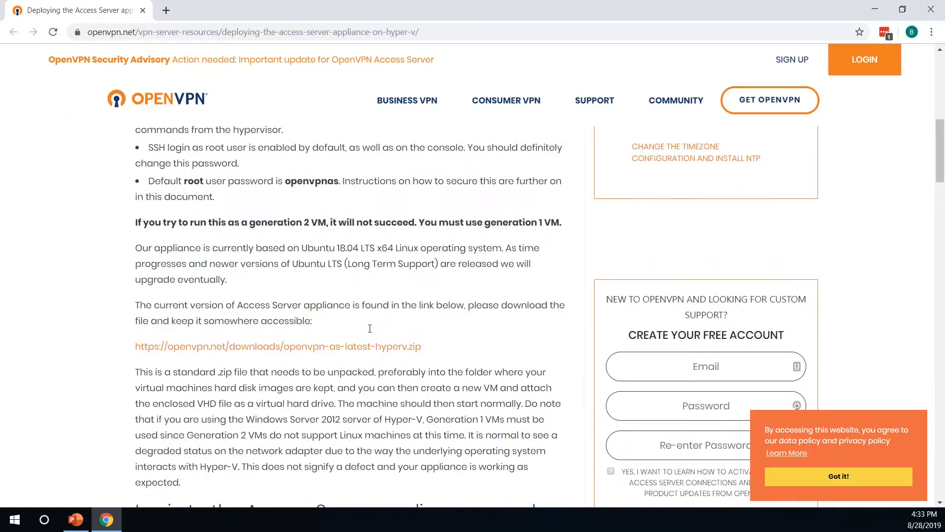
{"action": "left_click_drag", "start_coordinate": [422, 275], "coordinate": [129, 267]}
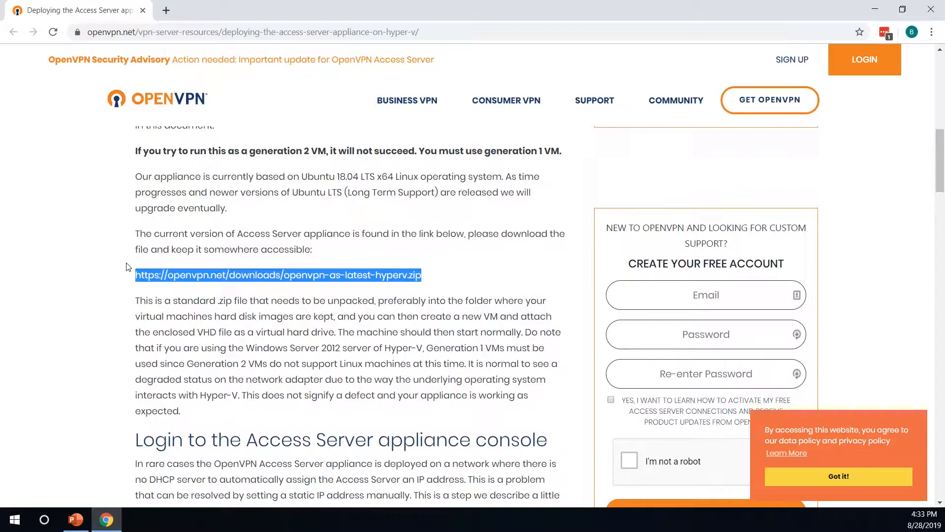
{"action": "left_click", "coordinate": [466, 276]}
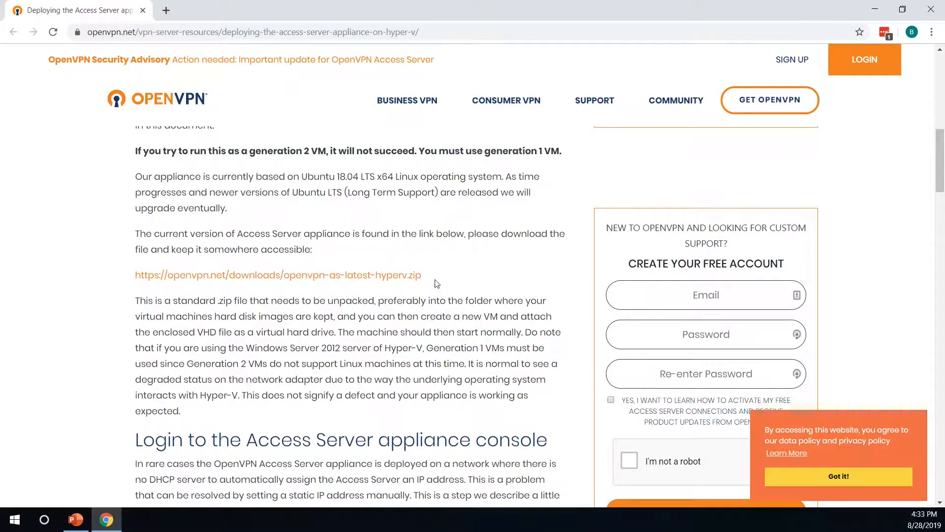
{"action": "scroll", "coordinate": [436, 283], "scroll_direction": "up", "scroll_amount": 6}
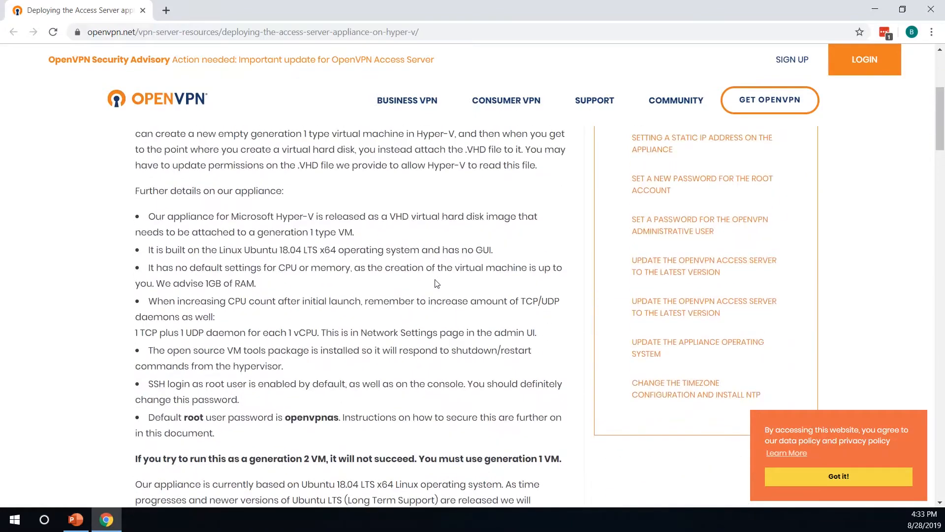
{"action": "scroll", "coordinate": [436, 284], "scroll_direction": "up", "scroll_amount": 5}
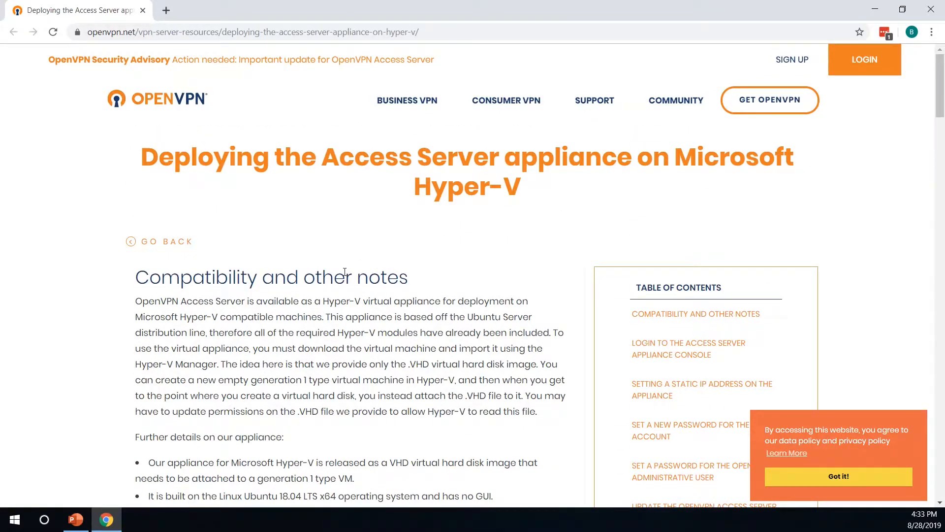
{"action": "scroll", "coordinate": [345, 272], "scroll_direction": "down", "scroll_amount": 15}
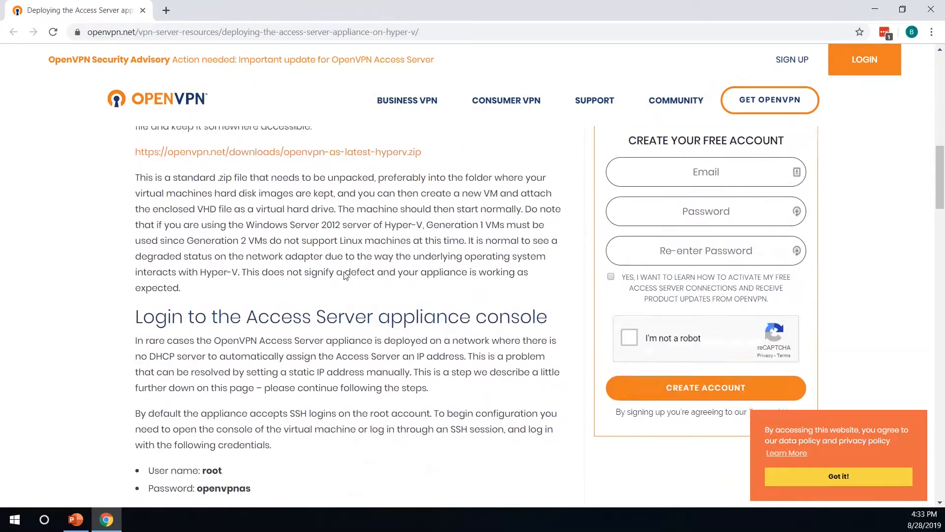
{"action": "scroll", "coordinate": [344, 274], "scroll_direction": "down", "scroll_amount": 15}
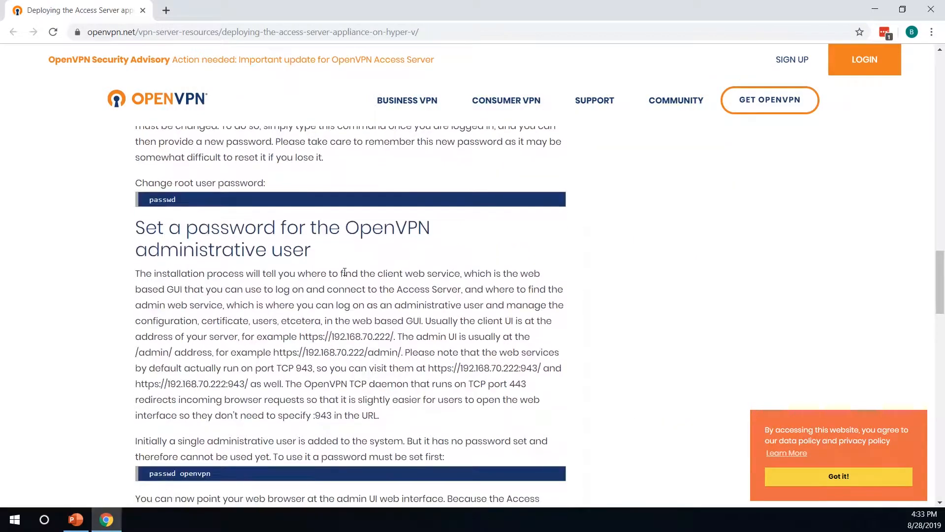
{"action": "scroll", "coordinate": [345, 272], "scroll_direction": "down", "scroll_amount": 15}
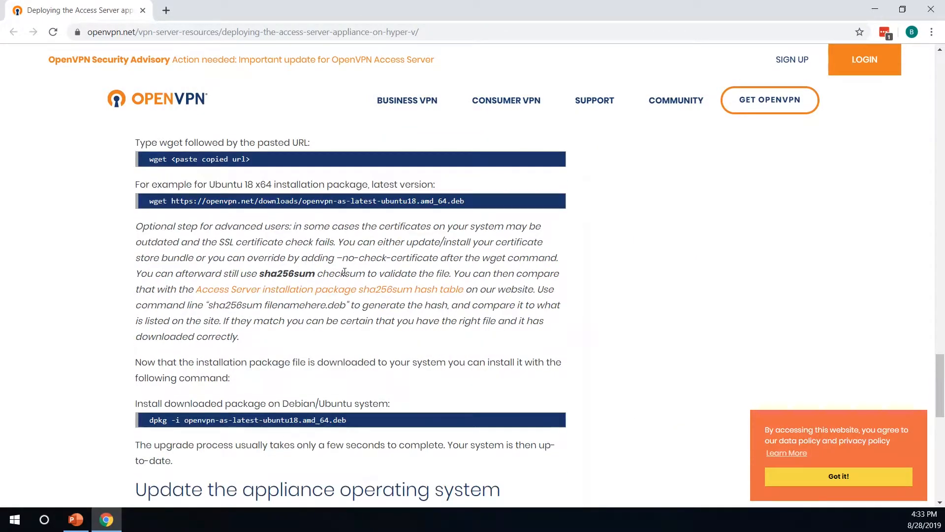
{"action": "scroll", "coordinate": [345, 272], "scroll_direction": "down", "scroll_amount": 6}
{"action": "scroll", "coordinate": [365, 294], "scroll_direction": "down", "scroll_amount": 5}
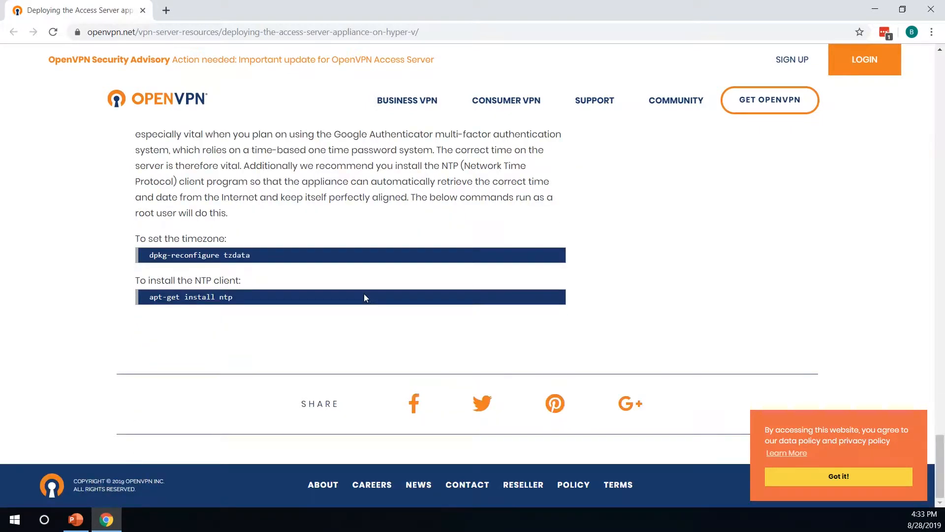
{"action": "scroll", "coordinate": [365, 294], "scroll_direction": "up", "scroll_amount": 10}
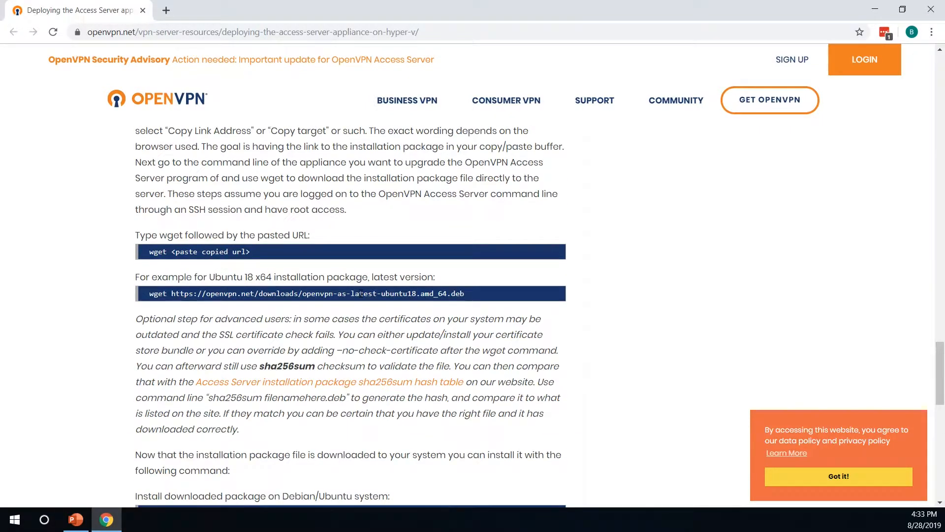
{"action": "scroll", "coordinate": [362, 296], "scroll_direction": "up", "scroll_amount": 10}
{"action": "scroll", "coordinate": [362, 297], "scroll_direction": "up", "scroll_amount": 10}
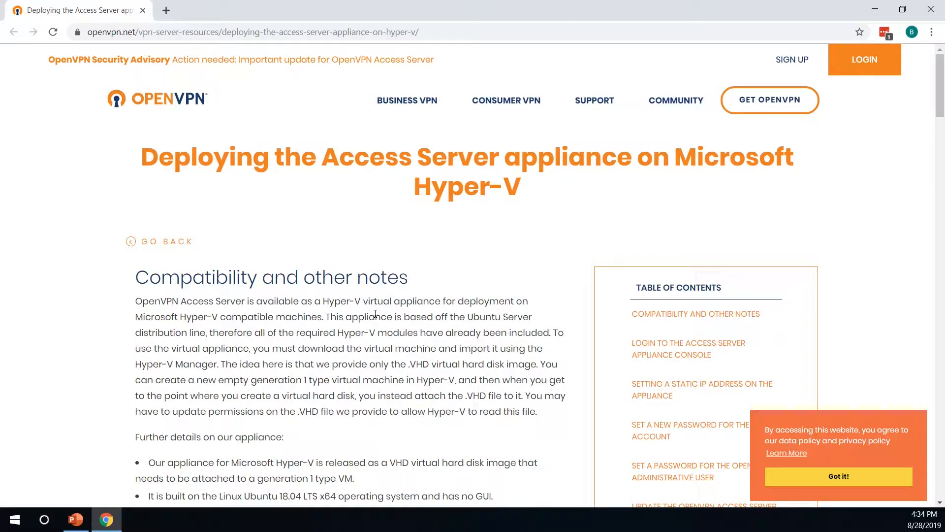
Name the new virtual machine OpenVPN and store it in C:\Hyper-V
{"action": "type", "text": "O"}
{"action": "type", "text": "penVPN"}
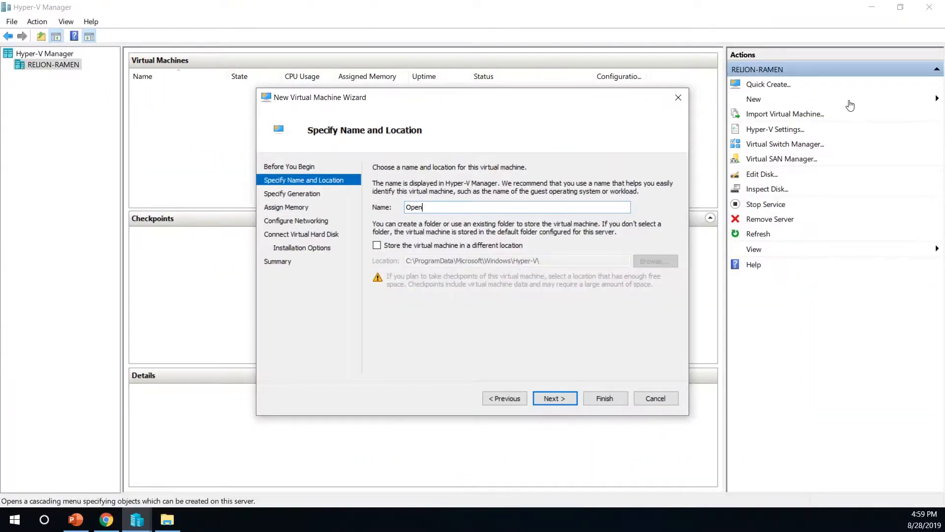
{"action": "left_click", "coordinate": [521, 245]}
{"action": "left_click", "coordinate": [648, 262]}
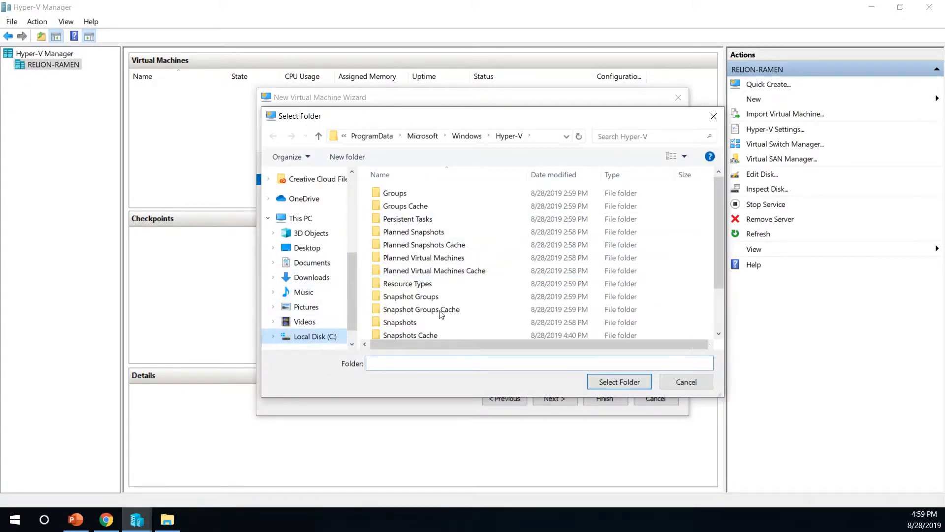
{"action": "left_click", "coordinate": [319, 338]}
{"action": "left_click", "coordinate": [396, 206]}
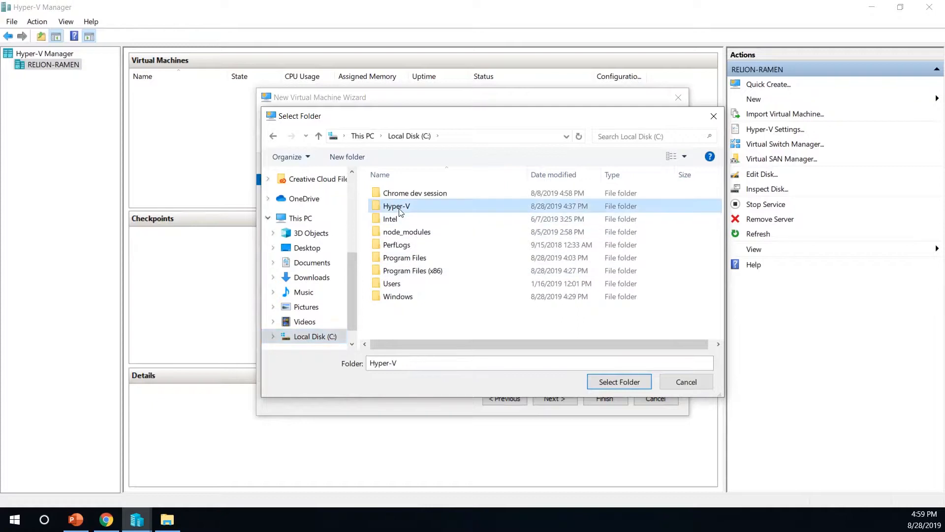
{"action": "left_click", "coordinate": [602, 387]}
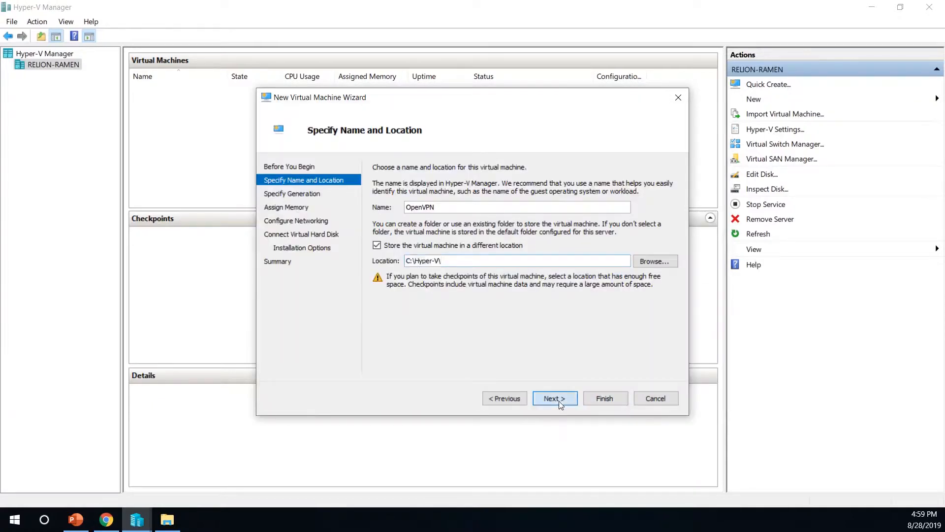
Keep Generation 1, turn off Dynamic Memory, and connect the VM to the Default Switch
{"action": "left_click", "coordinate": [559, 401]}
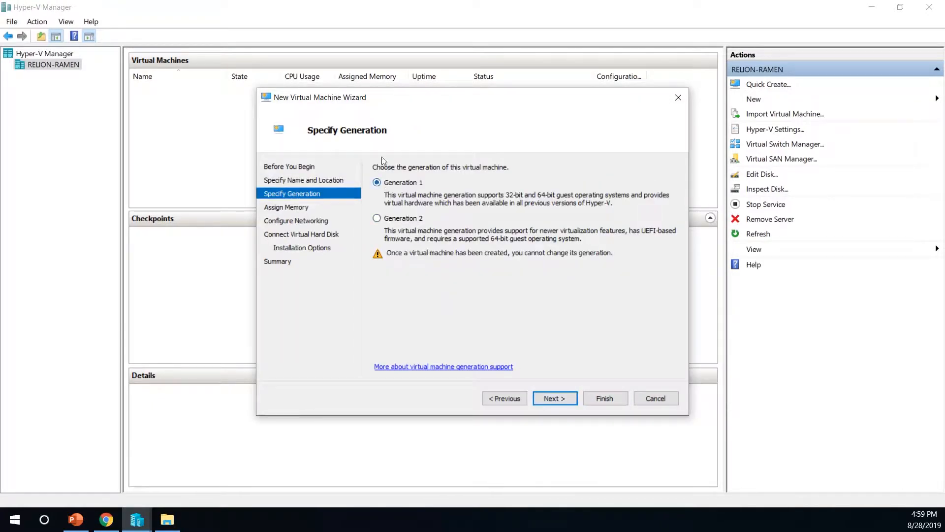
{"action": "left_click", "coordinate": [544, 399]}
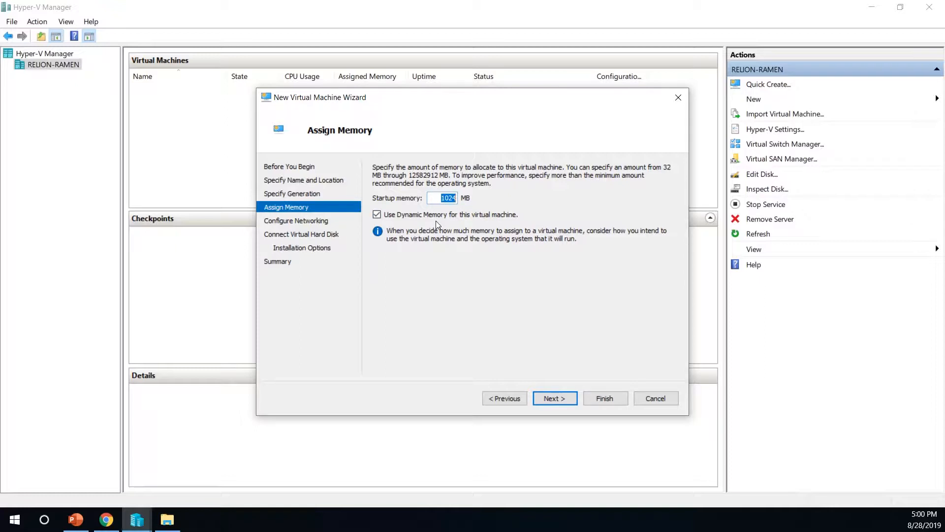
{"action": "left_click", "coordinate": [378, 215]}
{"action": "left_click", "coordinate": [536, 398]}
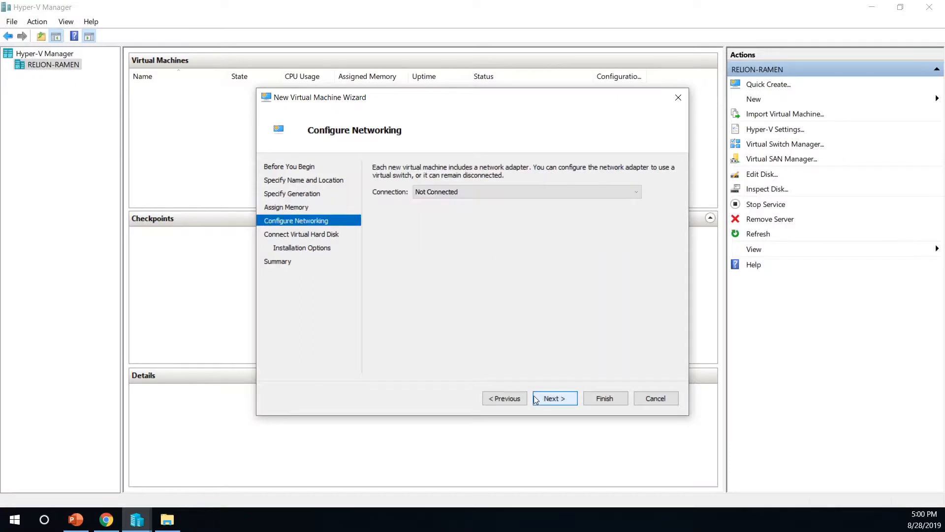
{"action": "left_click", "coordinate": [441, 195]}
{"action": "left_click", "coordinate": [437, 203]}
{"action": "left_click", "coordinate": [439, 194]}
{"action": "left_click", "coordinate": [439, 213]}
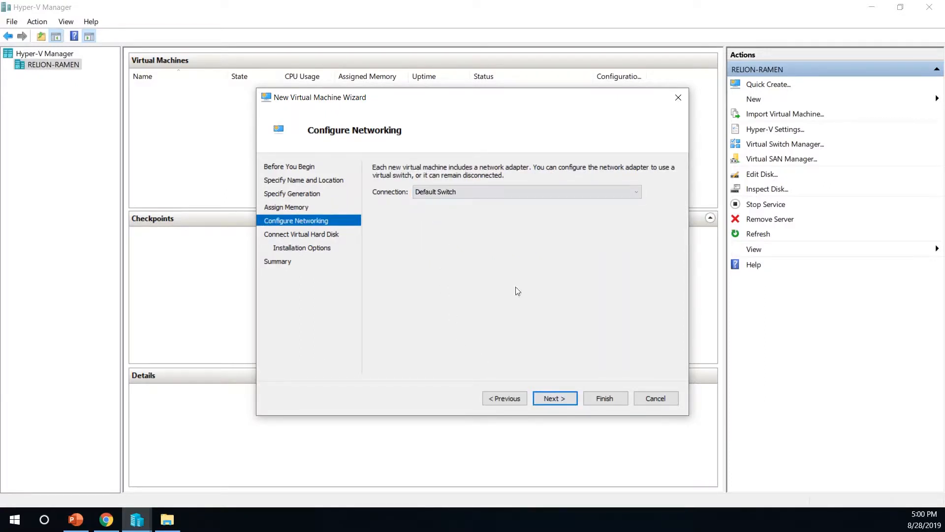
Choose to attach a virtual disk later, finish the wizard, and show the Downloads folder
{"action": "left_click", "coordinate": [555, 397]}
{"action": "left_click", "coordinate": [437, 336]}
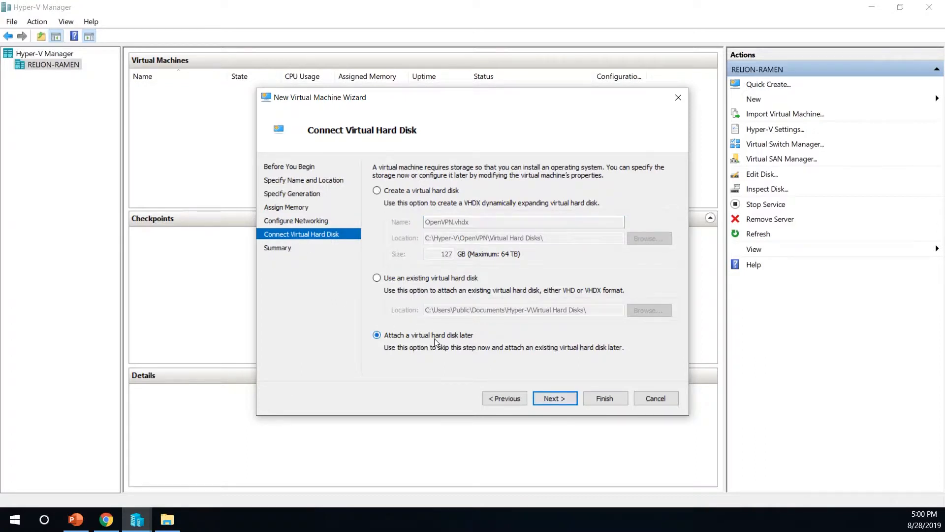
{"action": "left_click", "coordinate": [556, 400]}
{"action": "left_click", "coordinate": [606, 392]}
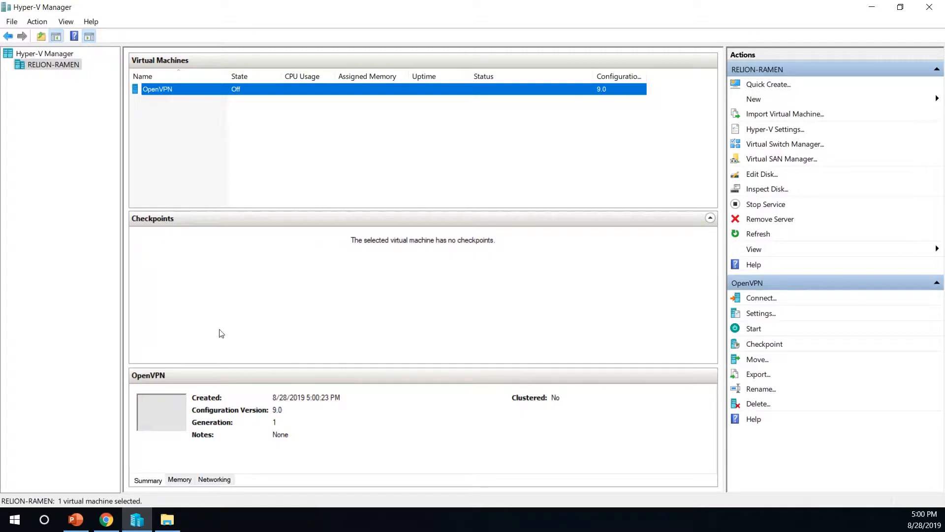
{"action": "left_click", "coordinate": [167, 521]}
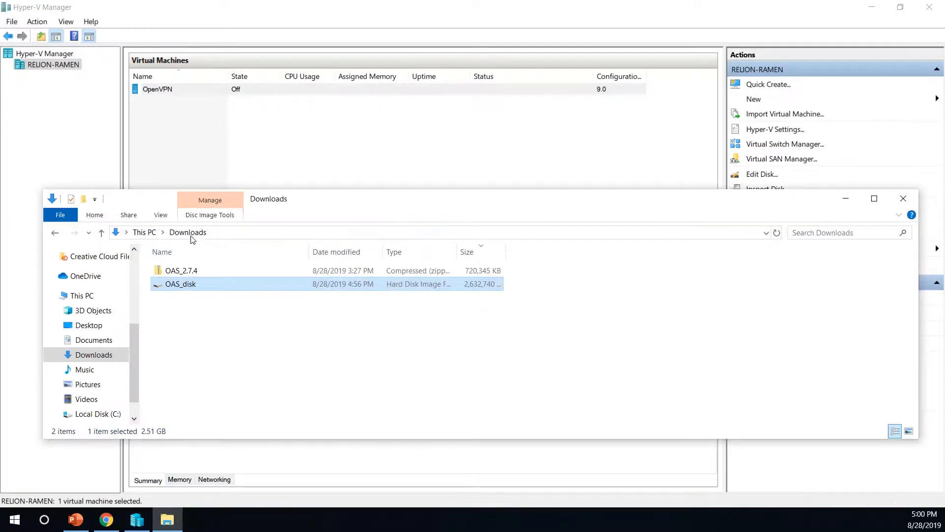
Move OAS_disk from Downloads into C:\Hyper-V\OpenVPN, then open the OpenVPN VM's settings
{"action": "right_click", "coordinate": [189, 287]}
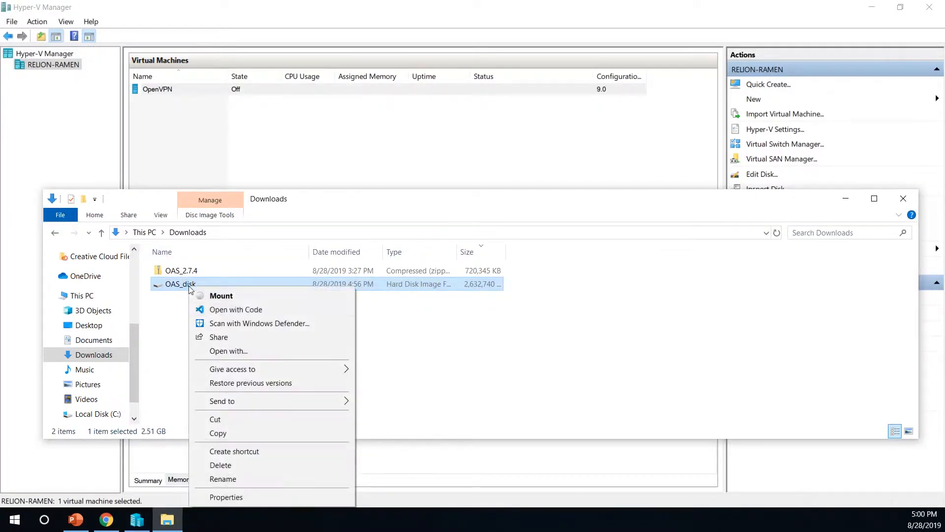
{"action": "left_click", "coordinate": [228, 419]}
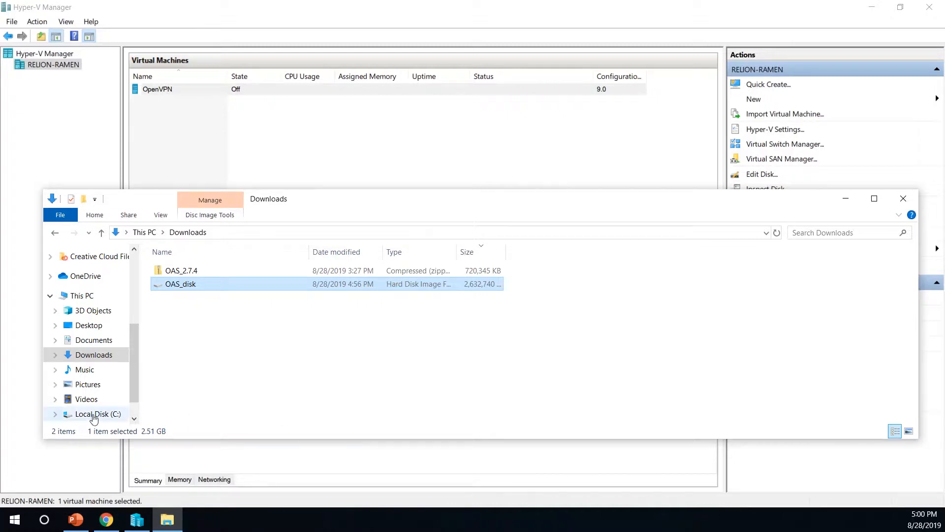
{"action": "left_click", "coordinate": [117, 412]}
{"action": "double_click", "coordinate": [182, 285]}
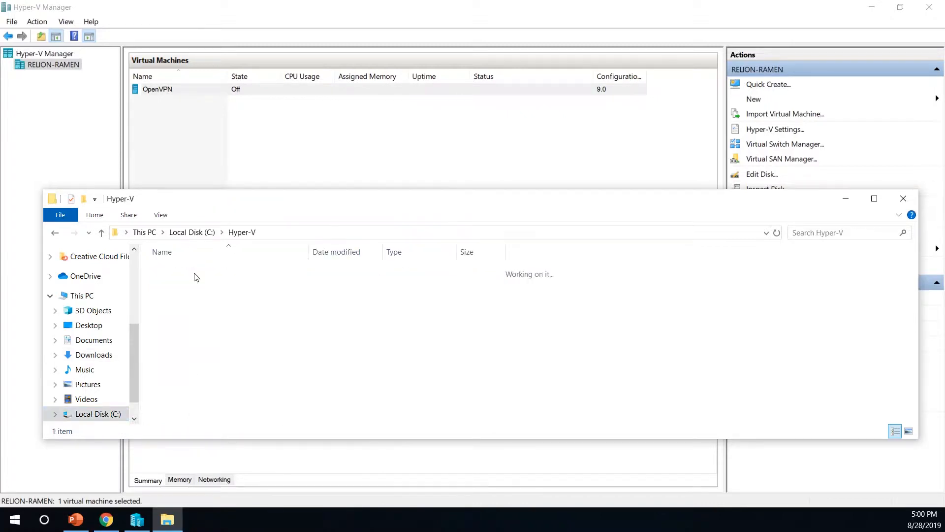
{"action": "right_click", "coordinate": [167, 298]}
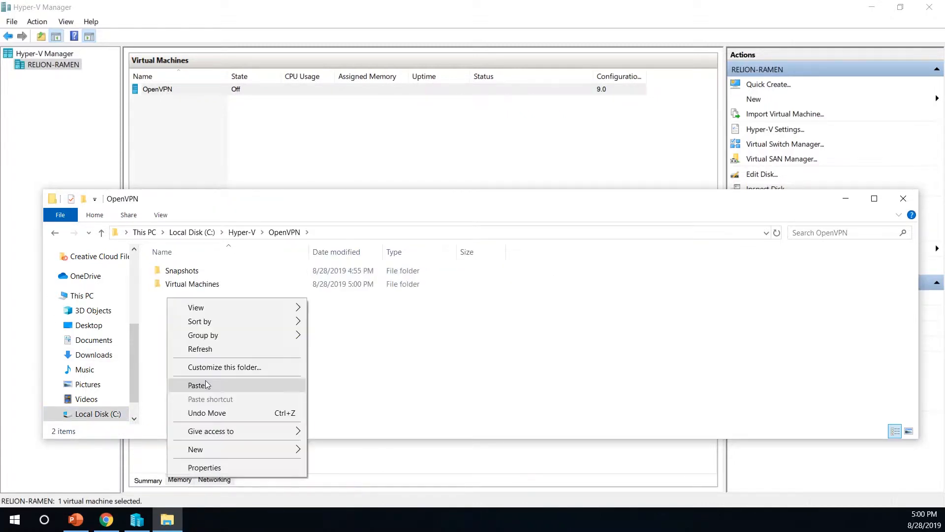
{"action": "left_click", "coordinate": [205, 380]}
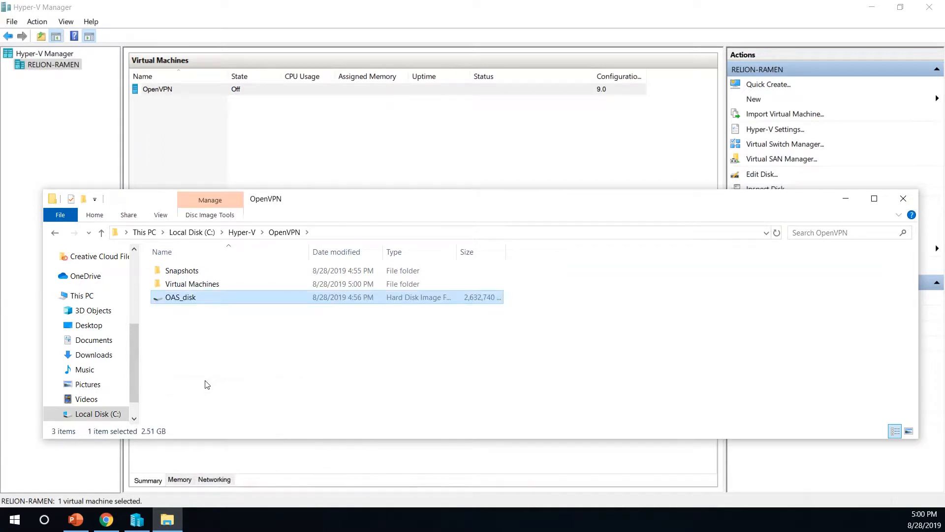
{"action": "right_click", "coordinate": [302, 91]}
{"action": "left_click", "coordinate": [320, 120]}
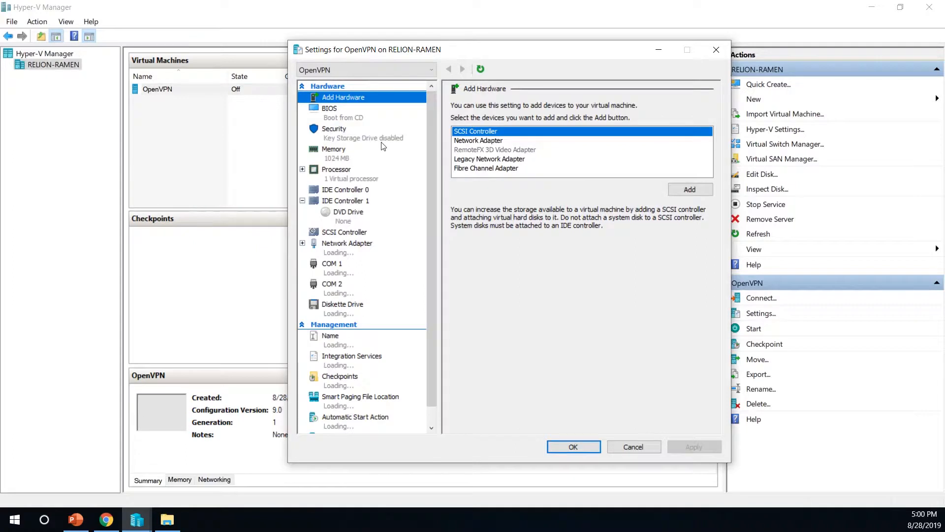
Add a hard drive on IDE Controller 0 using C:\Hyper-V\OpenVPN\OAS_disk.vhd and apply the settings
{"action": "left_click", "coordinate": [360, 191]}
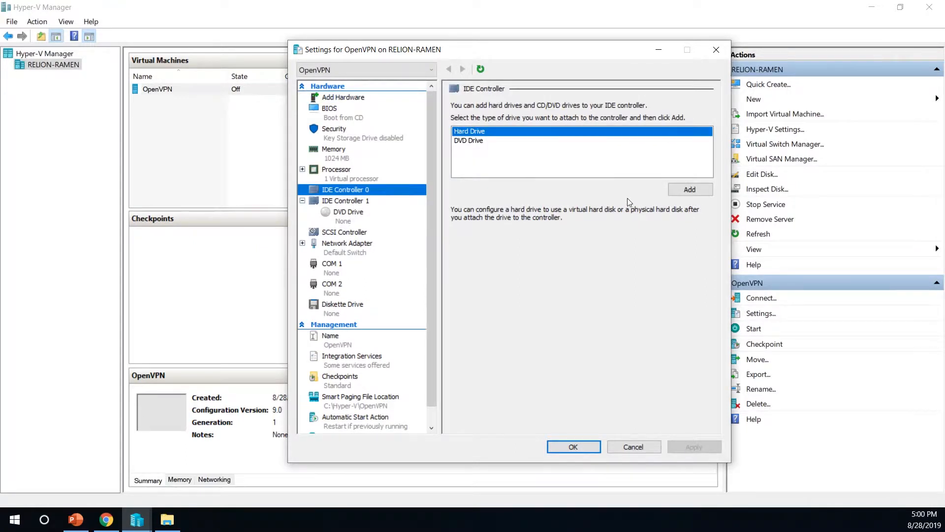
{"action": "left_click", "coordinate": [708, 190]}
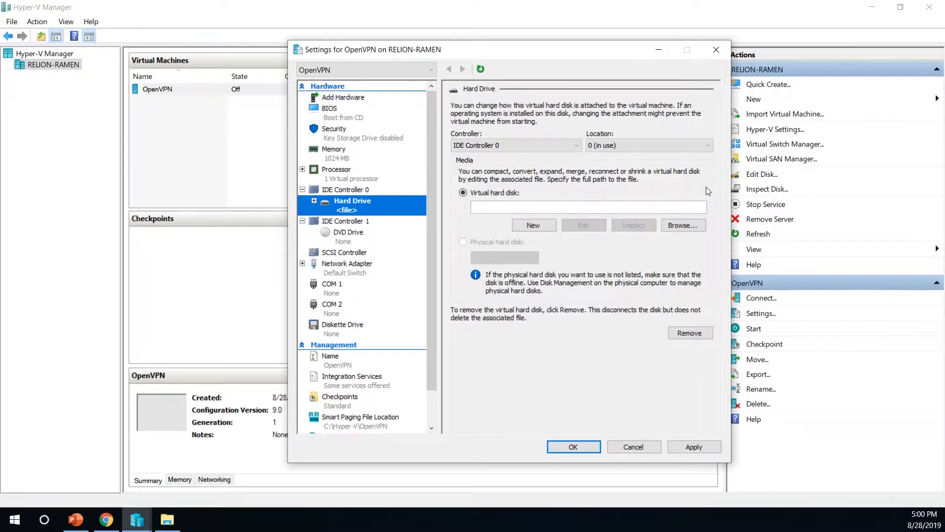
{"action": "left_click", "coordinate": [679, 229]}
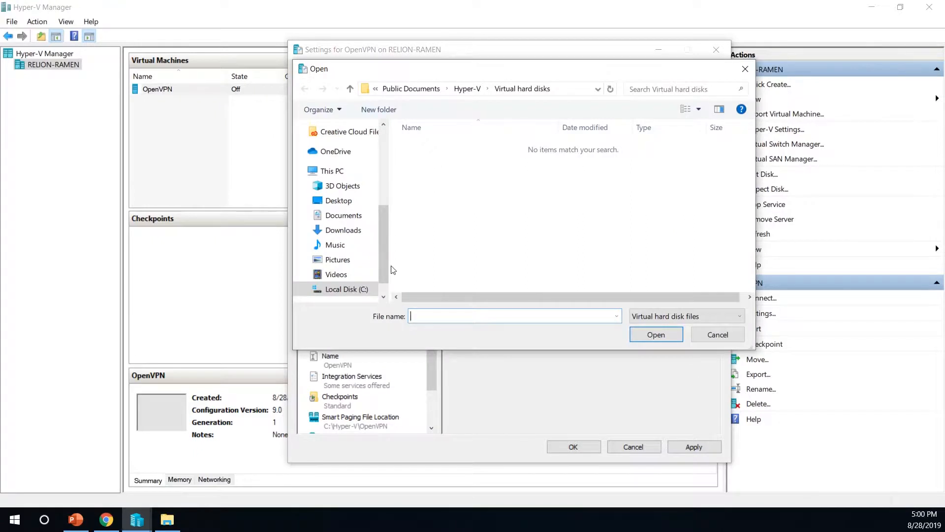
{"action": "left_click", "coordinate": [356, 291]}
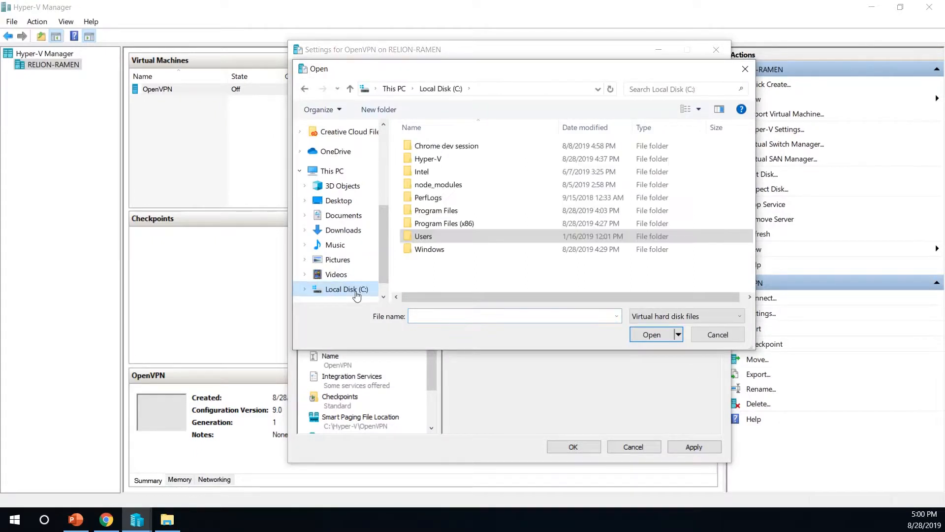
{"action": "double_click", "coordinate": [427, 159]}
{"action": "double_click", "coordinate": [431, 147]}
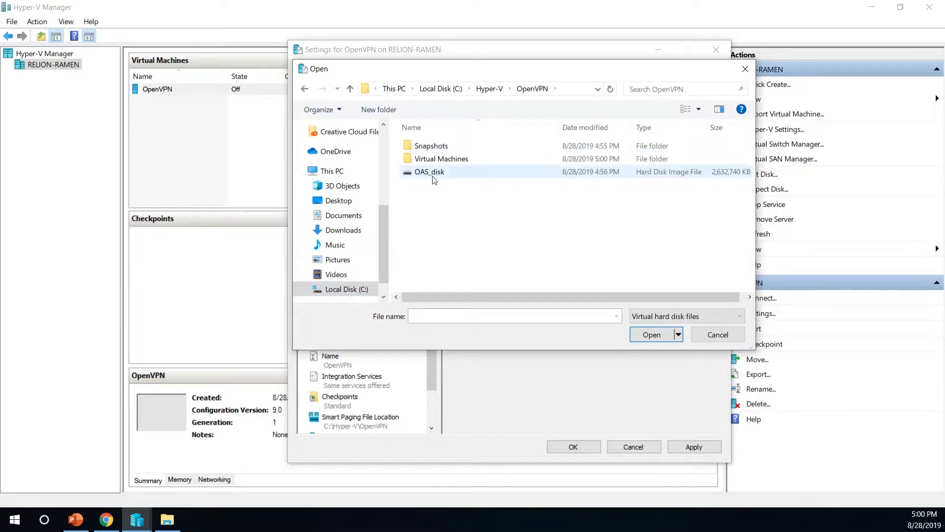
{"action": "double_click", "coordinate": [433, 175]}
{"action": "left_click", "coordinate": [555, 444]}
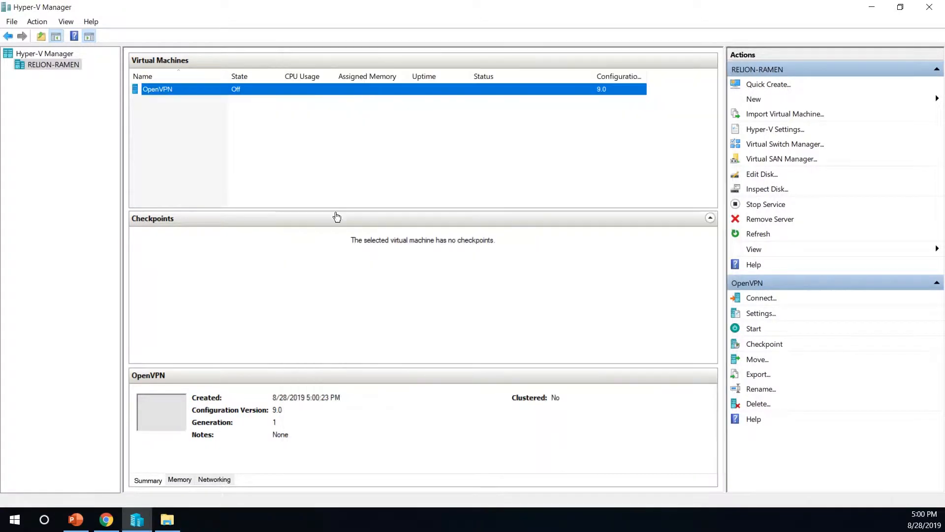
Start the OpenVPN VM and log in to its console as root
{"action": "right_click", "coordinate": [316, 89]}
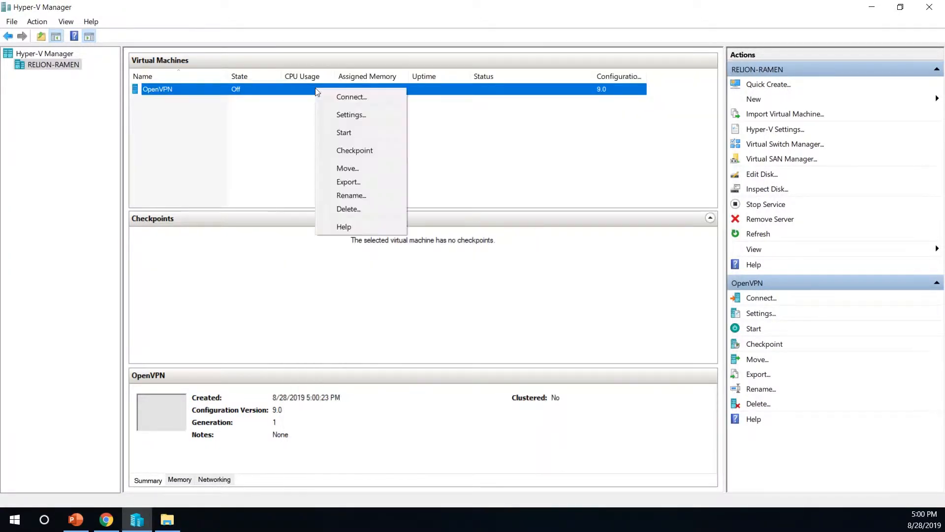
{"action": "left_click", "coordinate": [346, 134]}
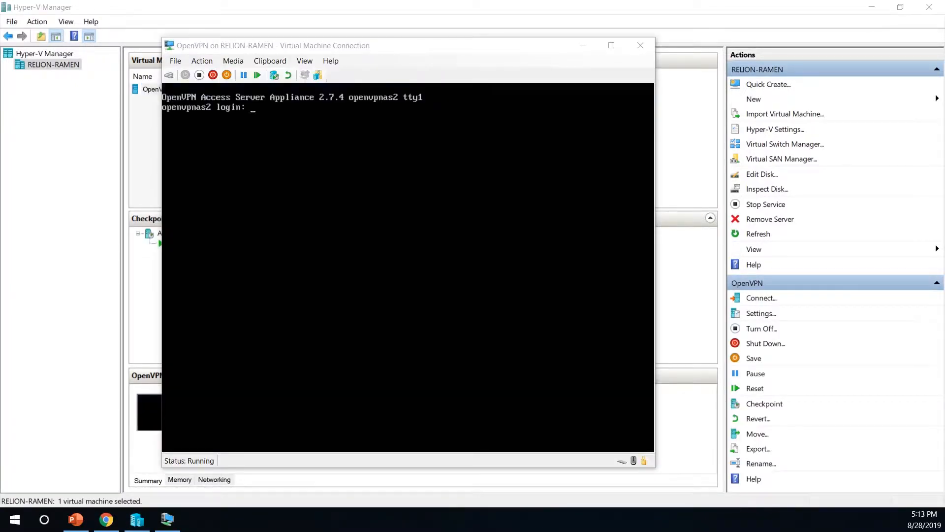
{"action": "left_click", "coordinate": [409, 267]}
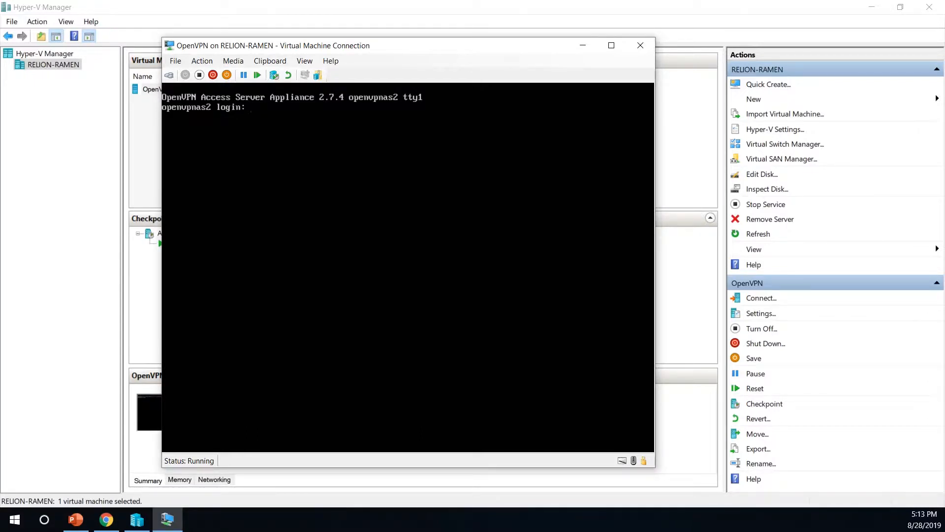
{"action": "type", "text": "root"}
{"action": "key", "text": "Return"}
{"action": "key", "text": "Return"}
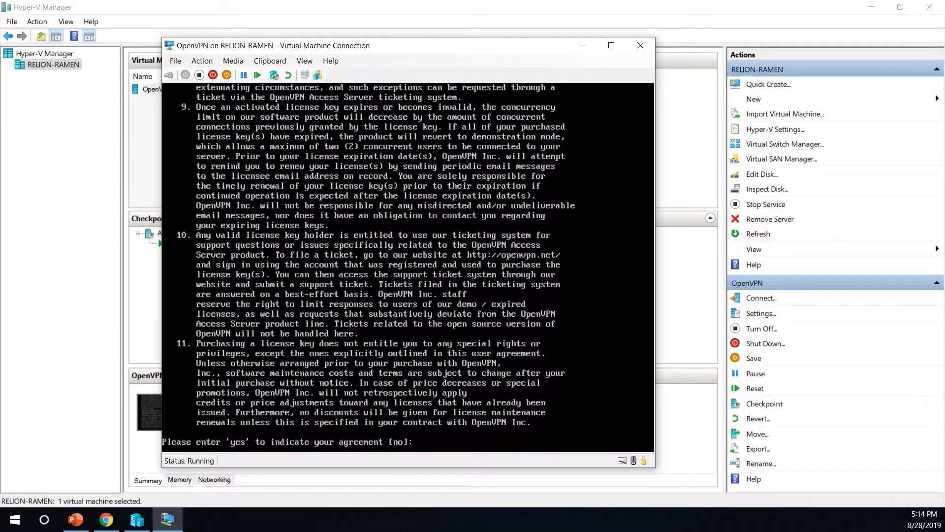
Accept the license with 'yes', keep every default setup answer, and leave the license key blank
{"action": "type", "text": "yes"}
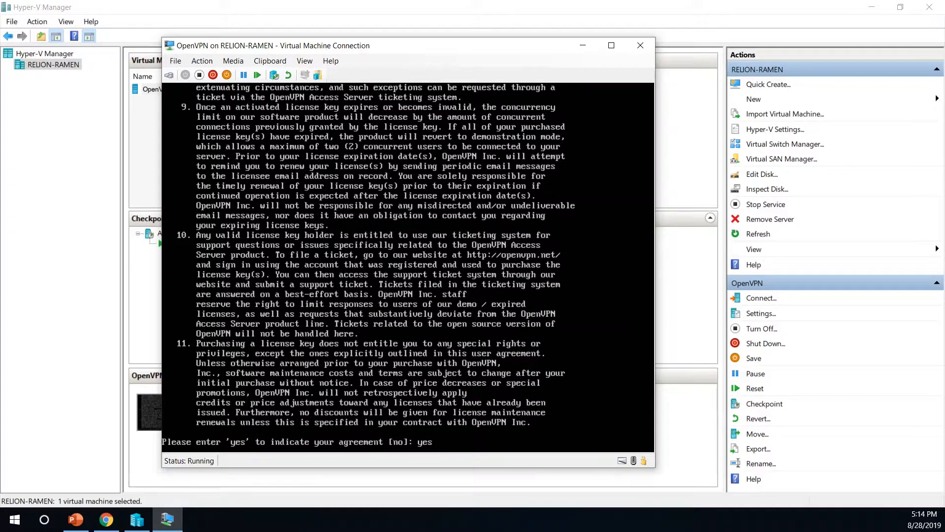
{"action": "key", "text": "Return"}
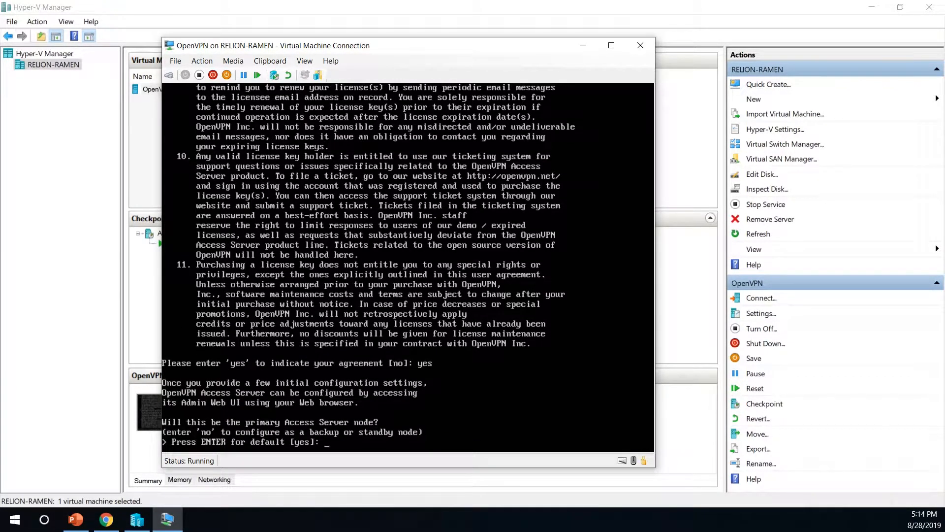
{"action": "key", "text": "Return"}
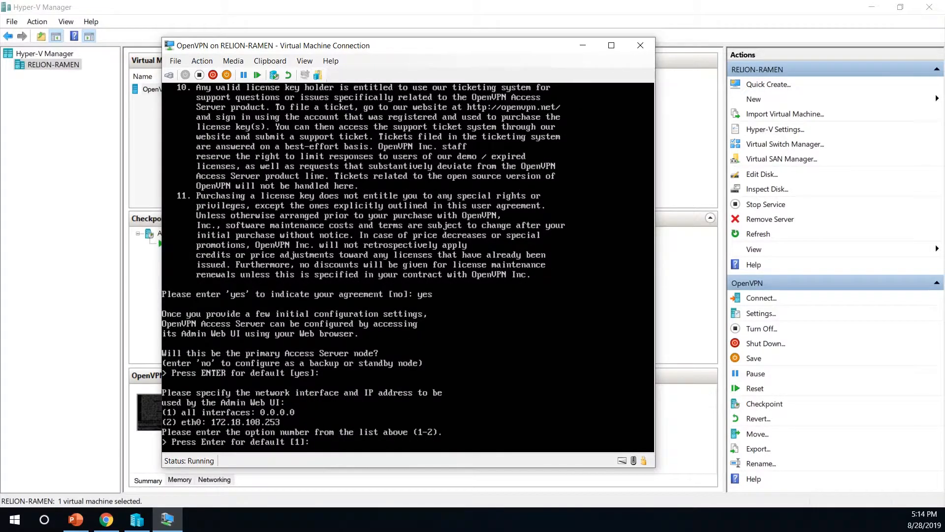
{"action": "key", "text": "Return"}
{"action": "key", "text": "Return"}
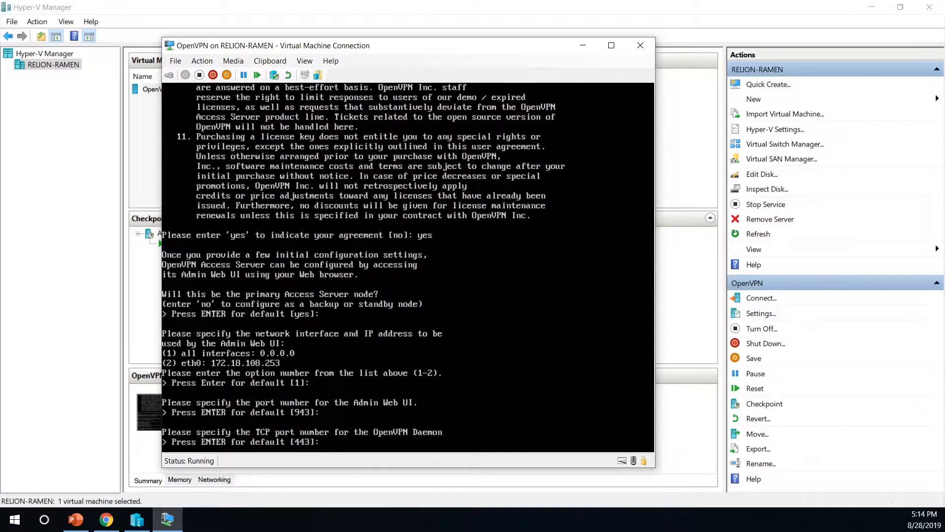
{"action": "key", "text": "Return"}
{"action": "key", "text": "Return"}
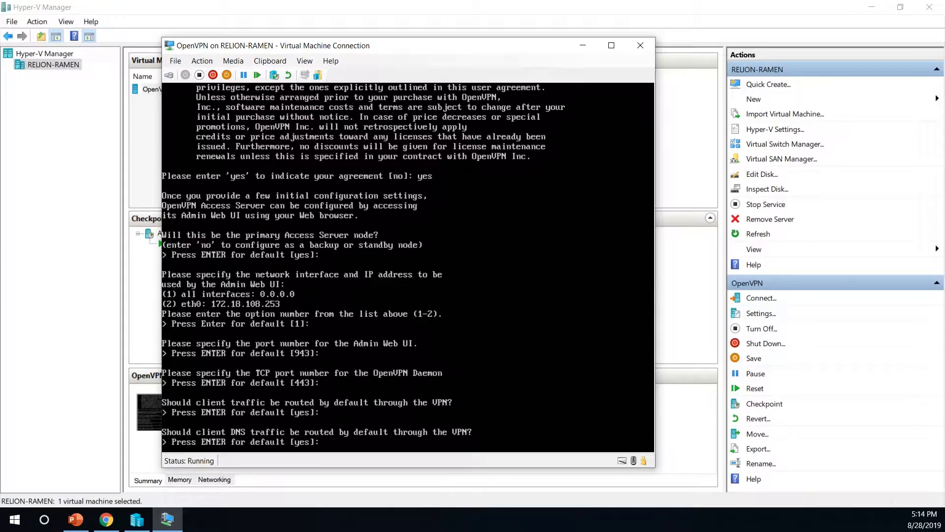
{"action": "key", "text": "Return"}
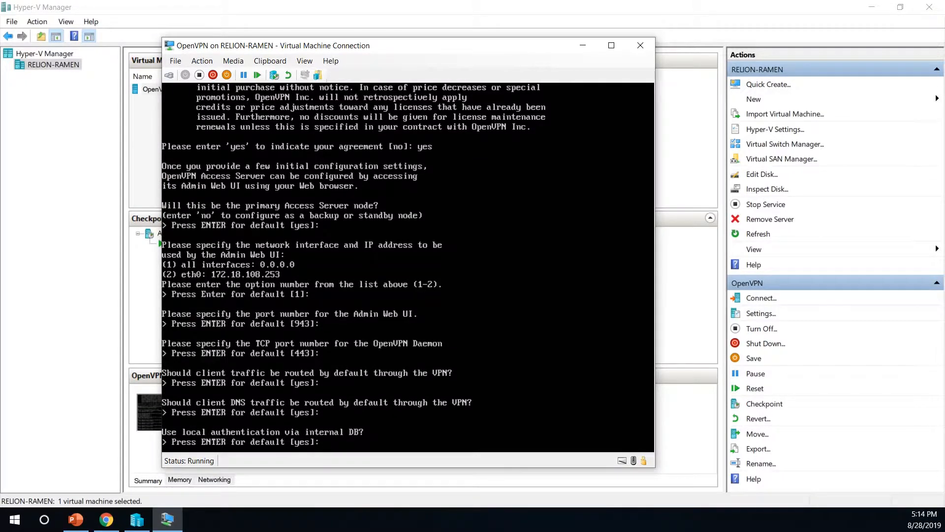
{"action": "key", "text": "Return"}
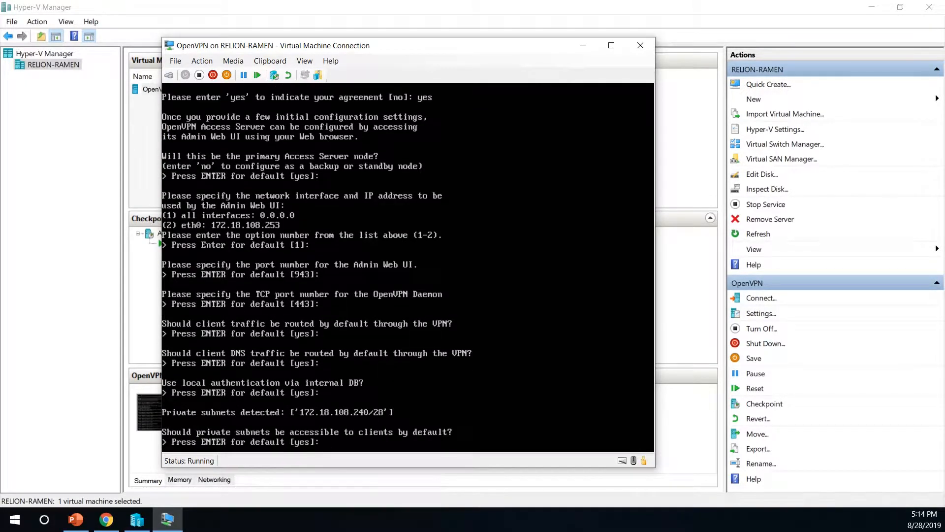
{"action": "key", "text": "Return"}
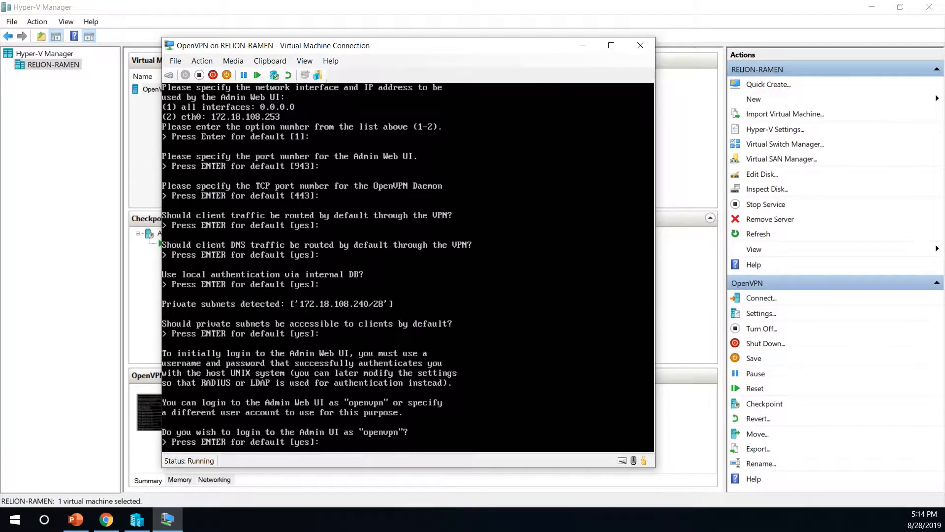
{"action": "key", "text": "Return"}
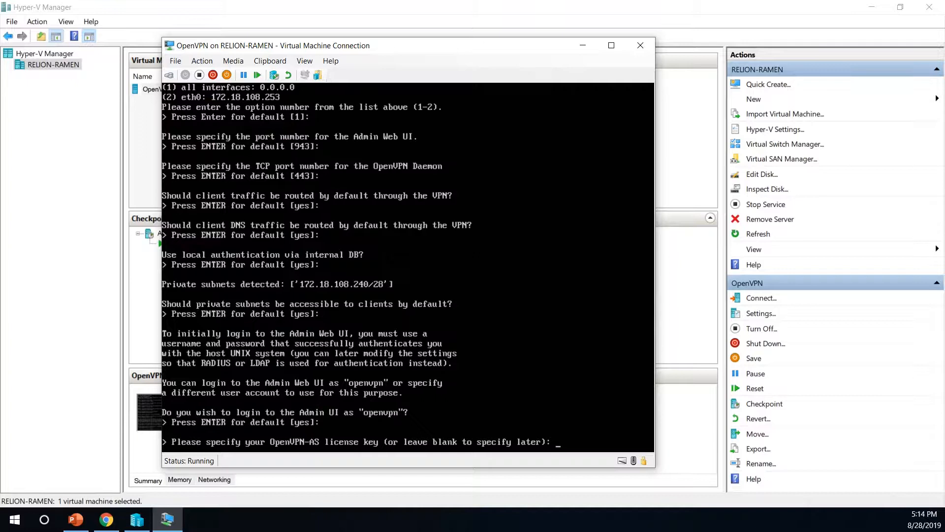
{"action": "key", "text": "Return"}
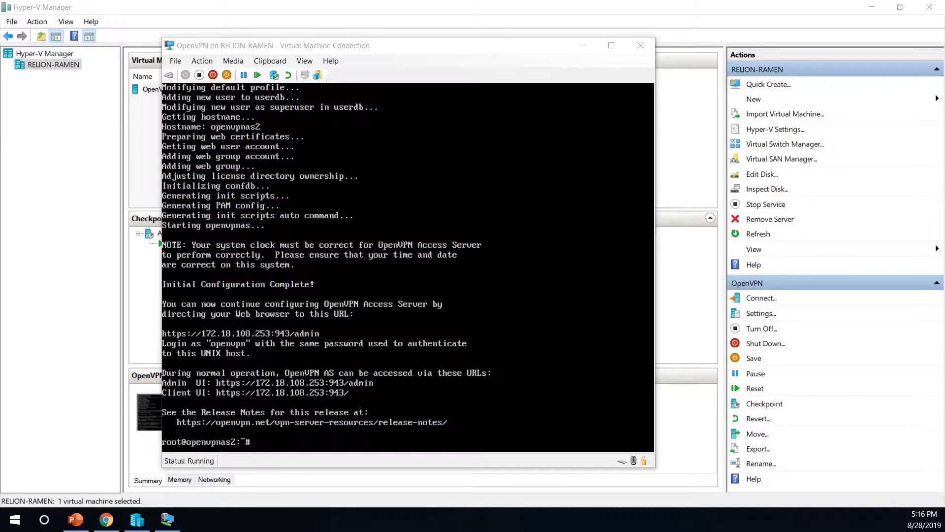
Once initial configuration completes, show the 'After wizard completes' PowerPoint slide
{"action": "key", "text": "alt+Tab"}
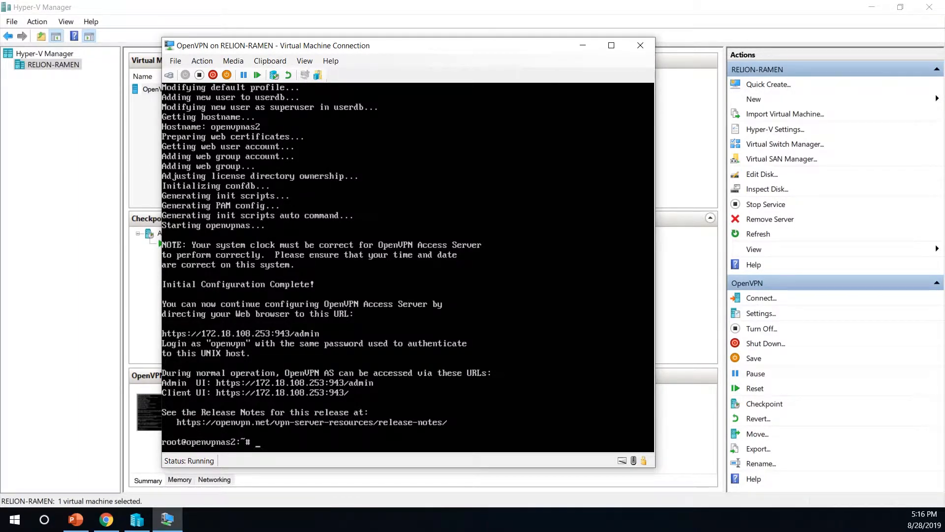
{"action": "left_click", "coordinate": [76, 520]}
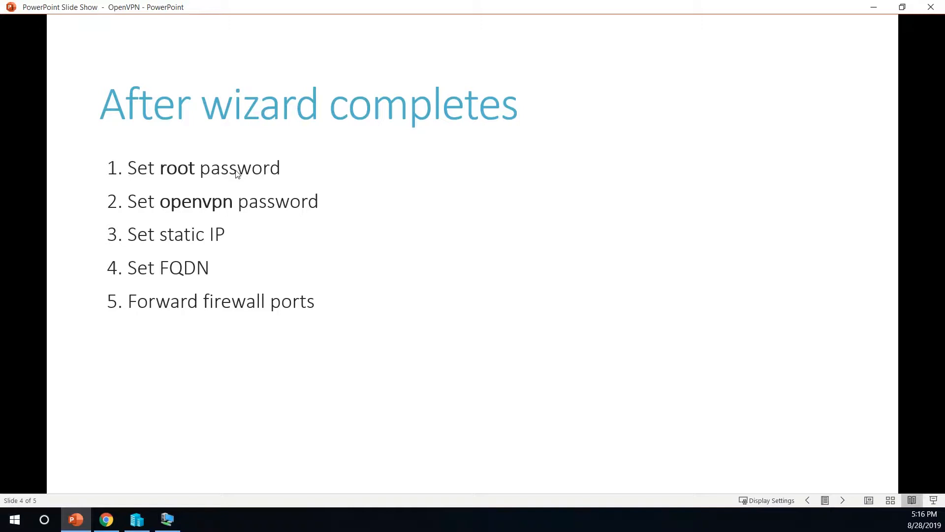
Change the appliance's root password with passwd, then return to the slide show
{"action": "left_click", "coordinate": [169, 521]}
{"action": "type", "text": "passwd"}
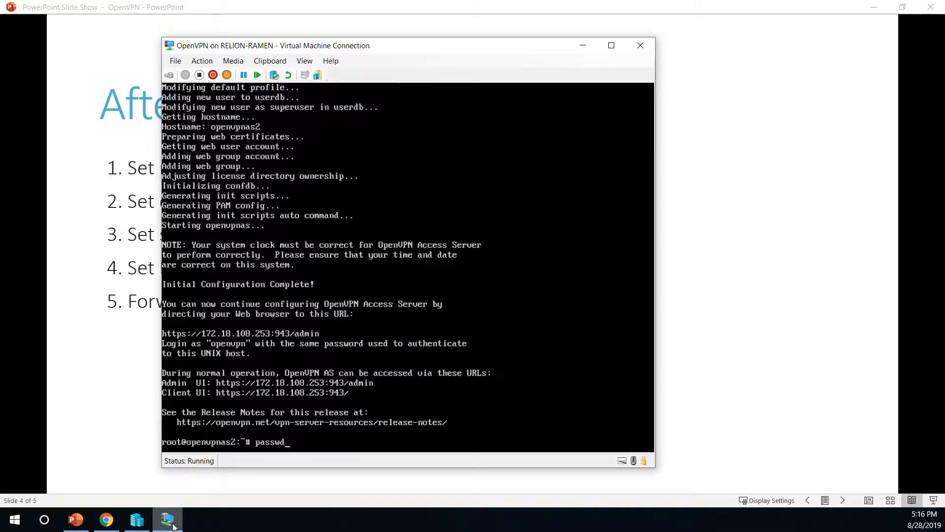
{"action": "key", "text": "Return"}
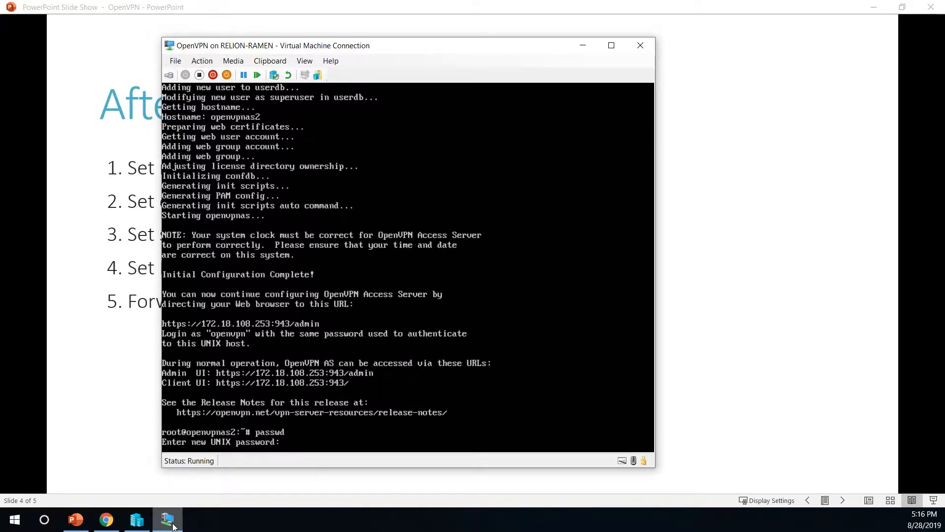
{"action": "key", "text": "Return"}
{"action": "key", "text": "Return"}
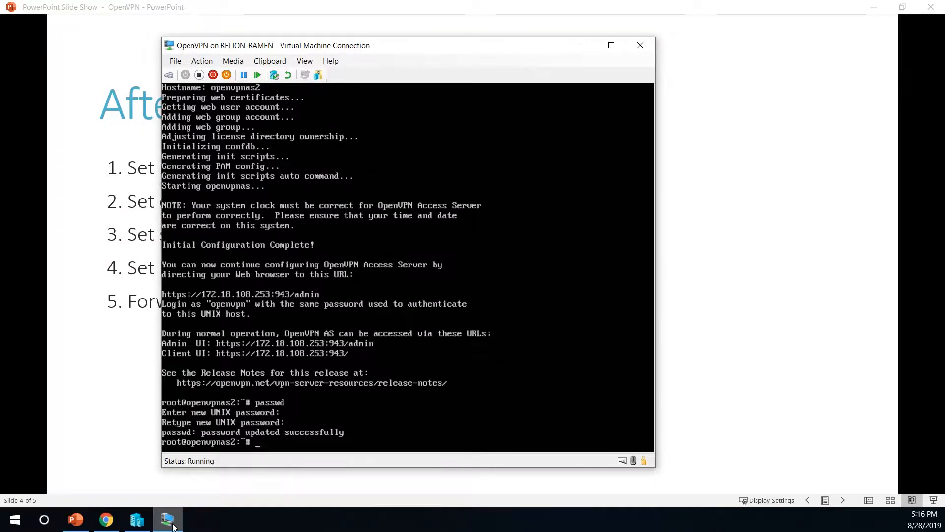
{"action": "key", "text": "alt+Tab"}
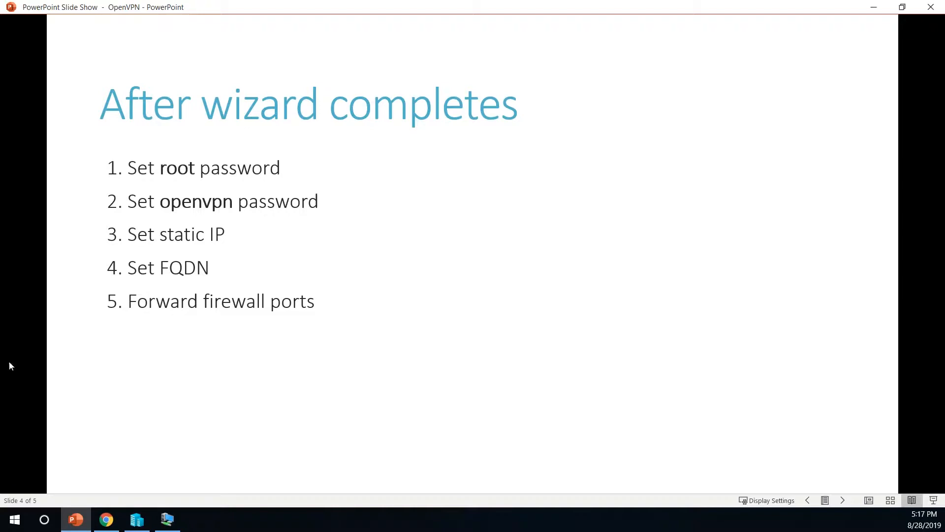
Set and confirm a new password for the openvpn user with 'passwd openvpn'
{"action": "left_click", "coordinate": [168, 519]}
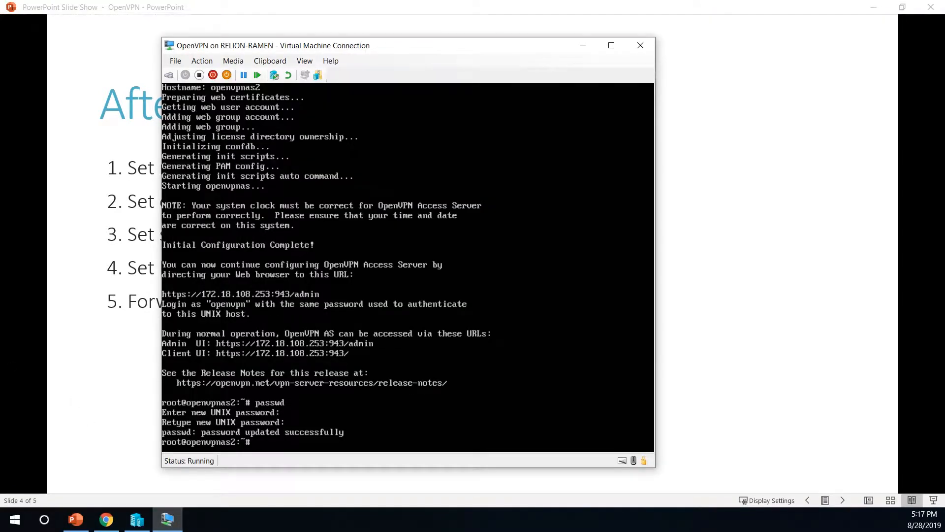
{"action": "type", "text": "passwd openvpn"}
{"action": "key", "text": "Return"}
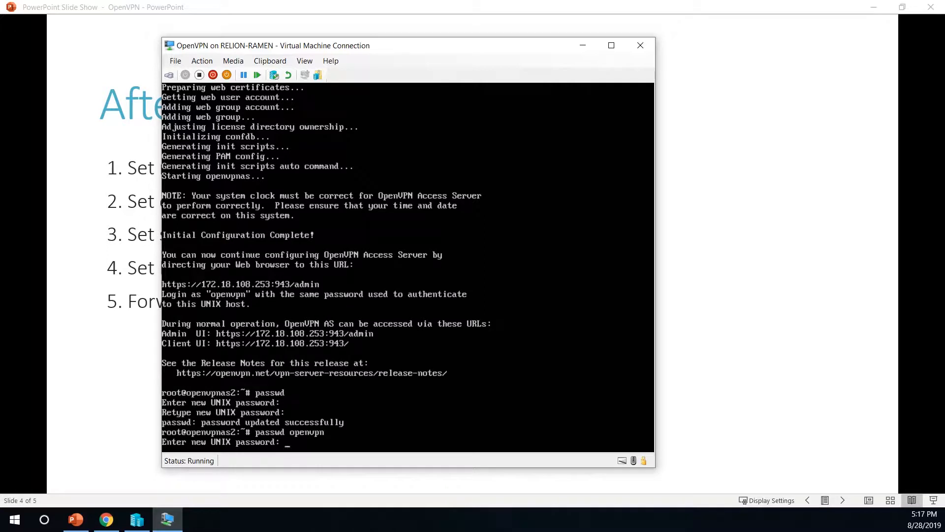
{"action": "key", "text": "Return"}
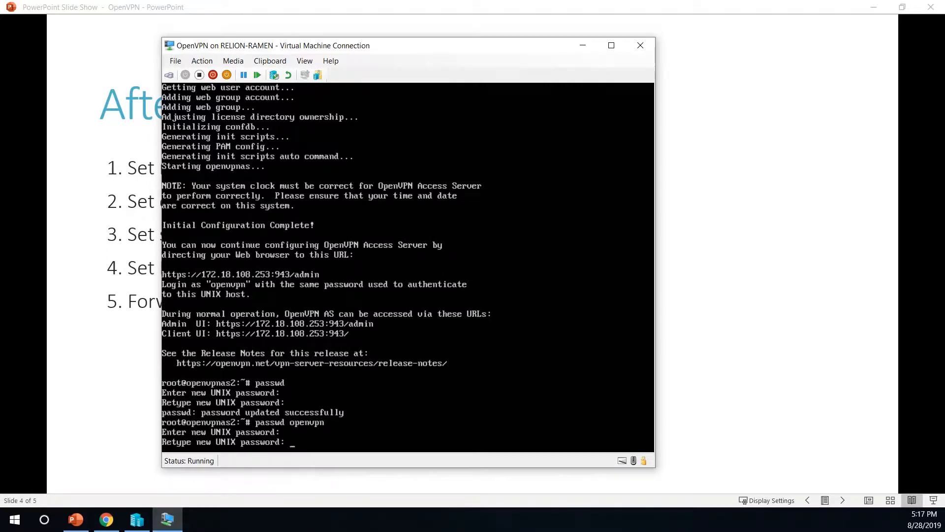
{"action": "key", "text": "Return"}
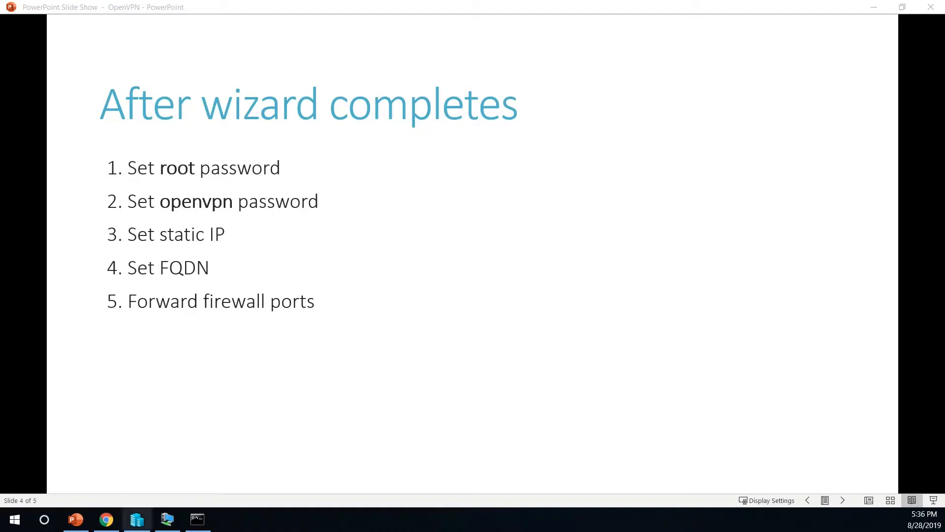
Open OpenVPN's Ubuntu 18-or-newer static IP guide in Chrome, then return to the VM console
{"action": "left_click", "coordinate": [107, 519]}
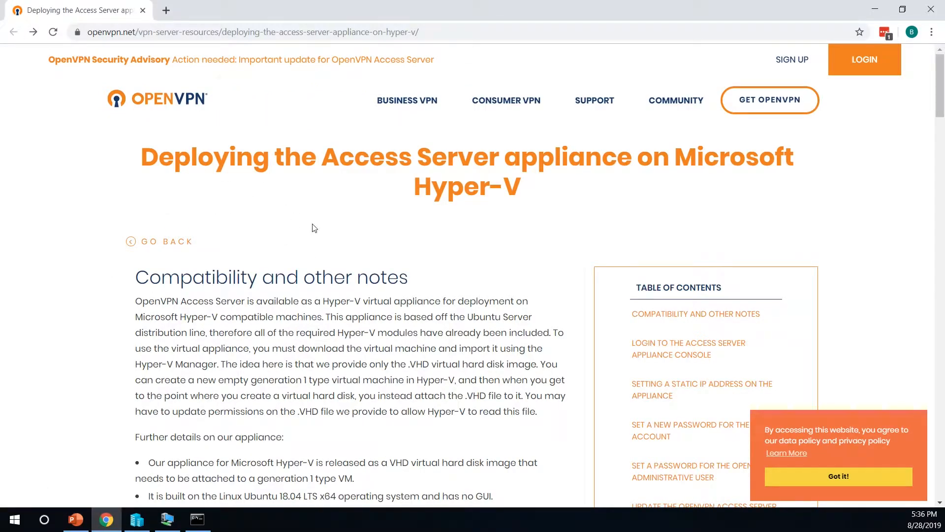
{"action": "scroll", "coordinate": [313, 226], "scroll_direction": "down", "scroll_amount": 10}
{"action": "scroll", "coordinate": [313, 227], "scroll_direction": "down", "scroll_amount": 15}
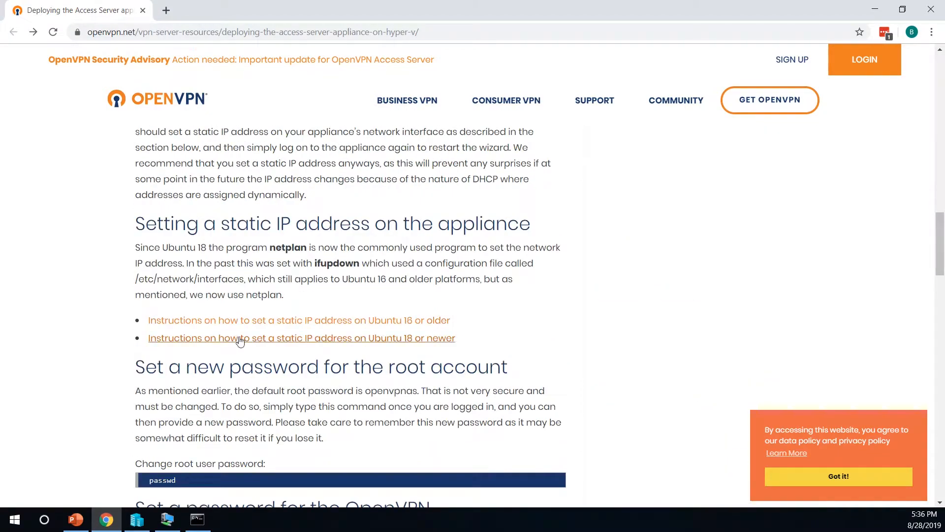
{"action": "left_click", "coordinate": [364, 339]}
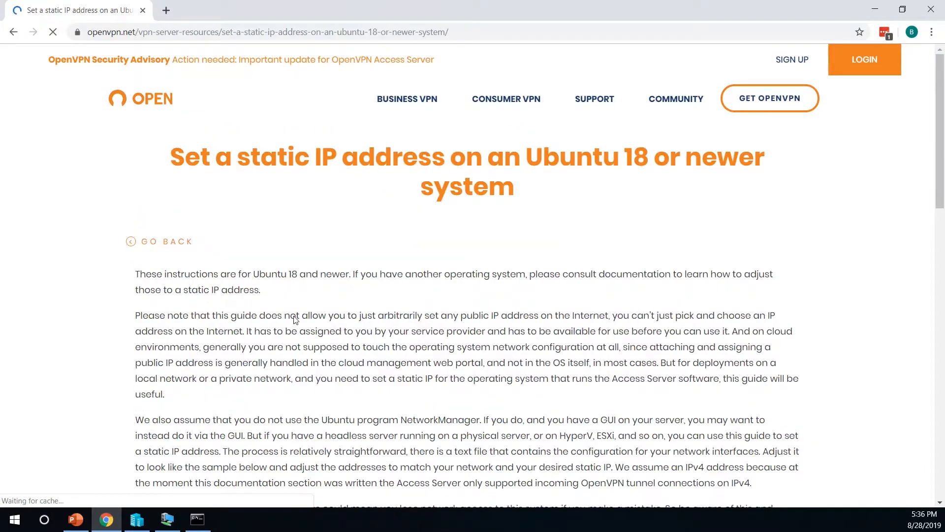
{"action": "scroll", "coordinate": [296, 320], "scroll_direction": "down", "scroll_amount": 7}
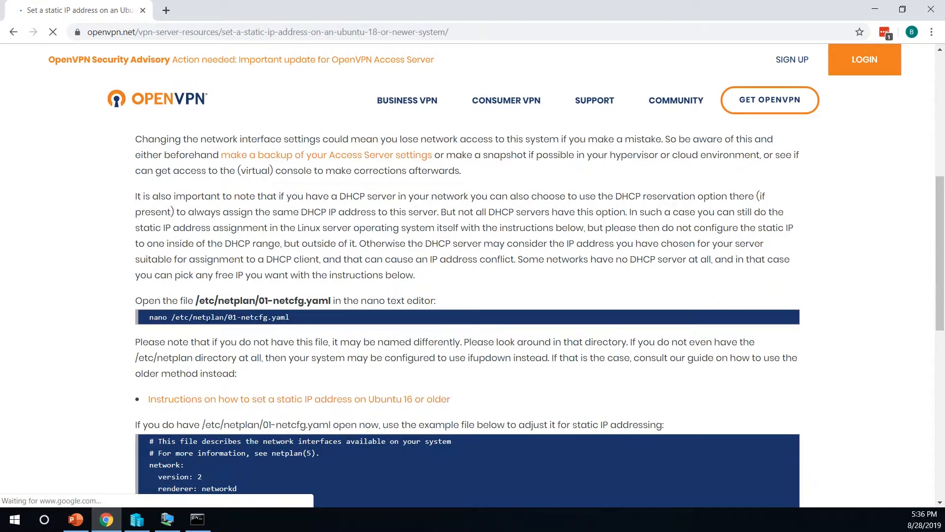
{"action": "key", "text": "alt+Tab"}
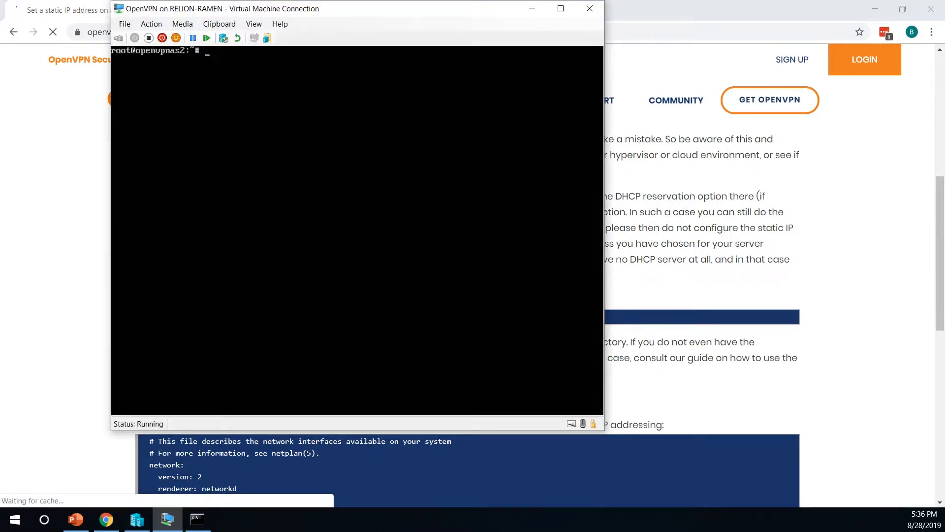
Open /etc/netplan/01-netcfg.yaml in nano and change dhcp4 to no
{"action": "left_click_drag", "start_coordinate": [152, 18], "coordinate": [400, 66]}
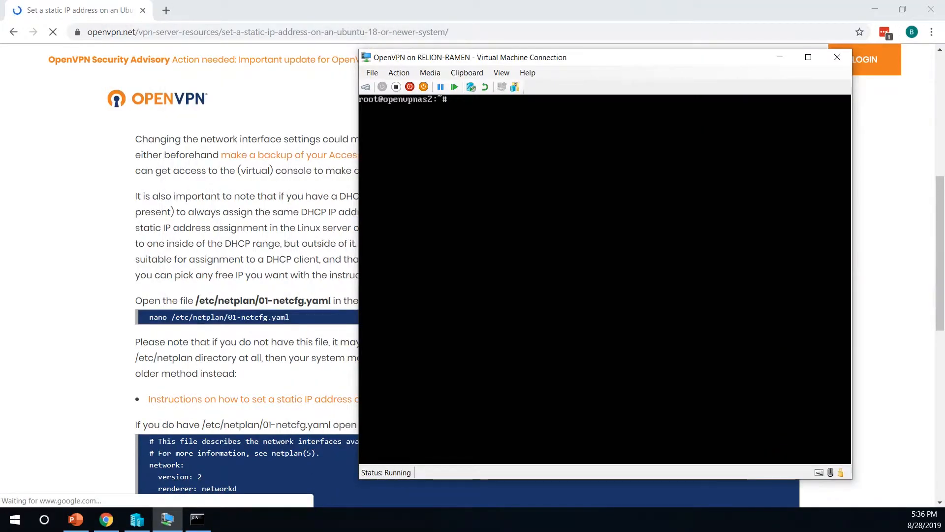
{"action": "type", "text": "nano "}
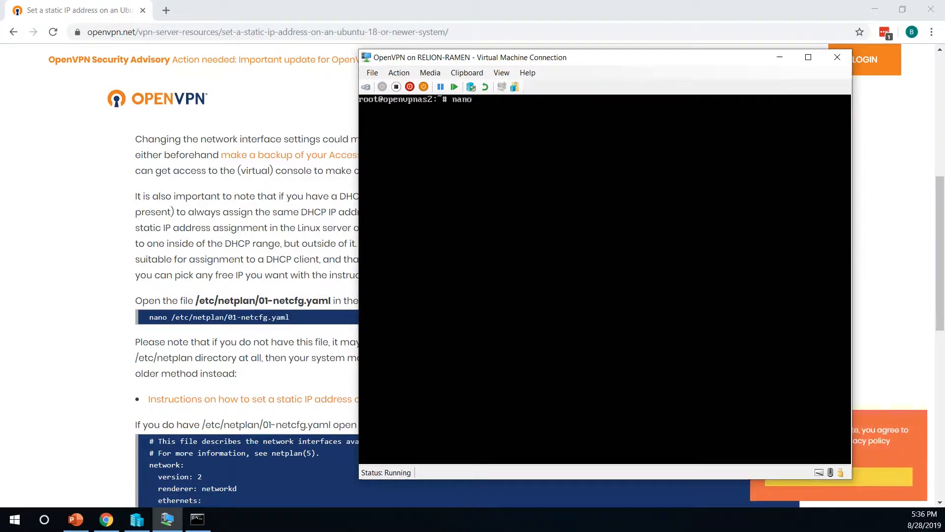
{"action": "type", "text": "/etc/netplan/01-netcfg.yaml"}
{"action": "key", "text": "Return"}
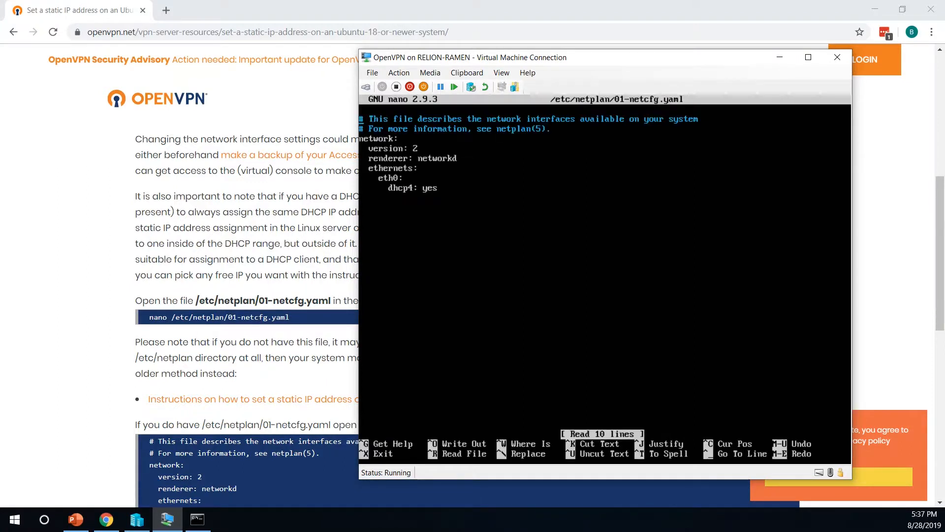
{"action": "key", "text": "BackSpace"}
{"action": "key", "text": "BackSpace"}
{"action": "key", "text": "BackSpace"}
{"action": "type", "text": "no"}
{"action": "scroll", "coordinate": [217, 317], "scroll_direction": "down", "scroll_amount": 4}
{"action": "scroll", "coordinate": [217, 317], "scroll_direction": "down", "scroll_amount": 1}
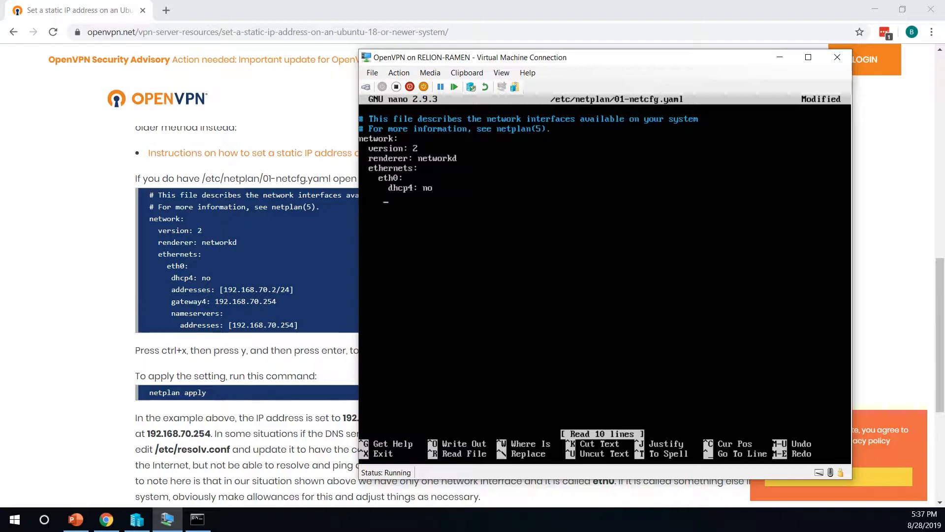
Add address 10.0.254.43/24, gateway4 10.0.254.1 and nameserver 10.0.254.10 to the config
{"action": "type", "text": "addresses"}
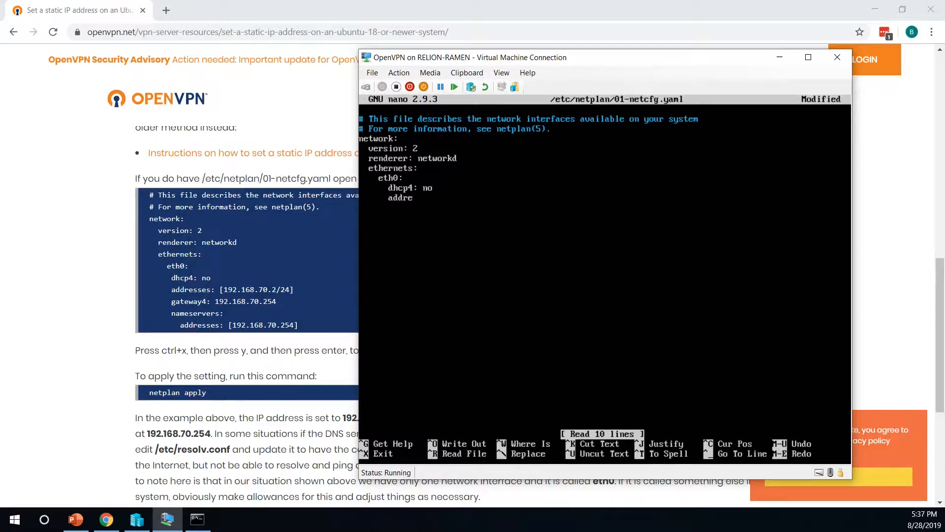
{"action": "type", "text": ": "}
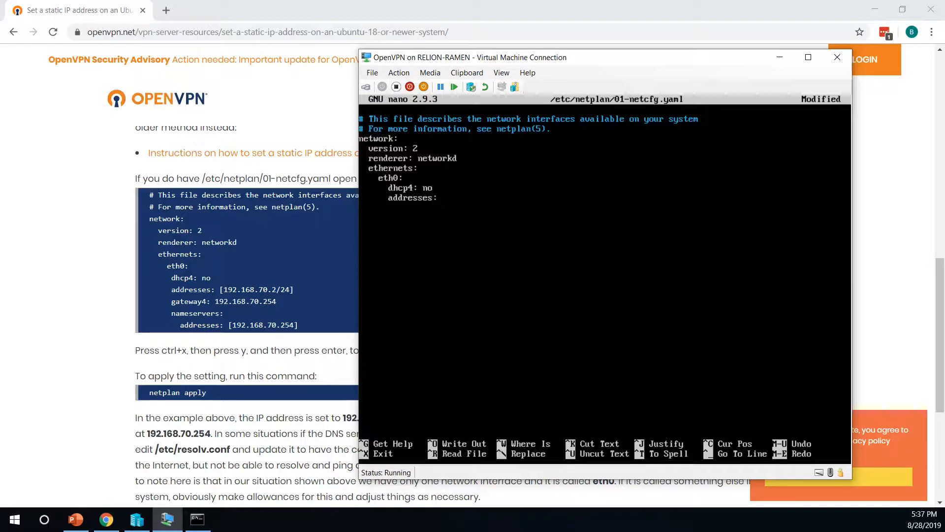
{"action": "type", "text": "[10.0.253"}
{"action": "key", "text": "BackSpace"}
{"action": "type", "text": "4.43/24]"}
{"action": "key", "text": "Return"}
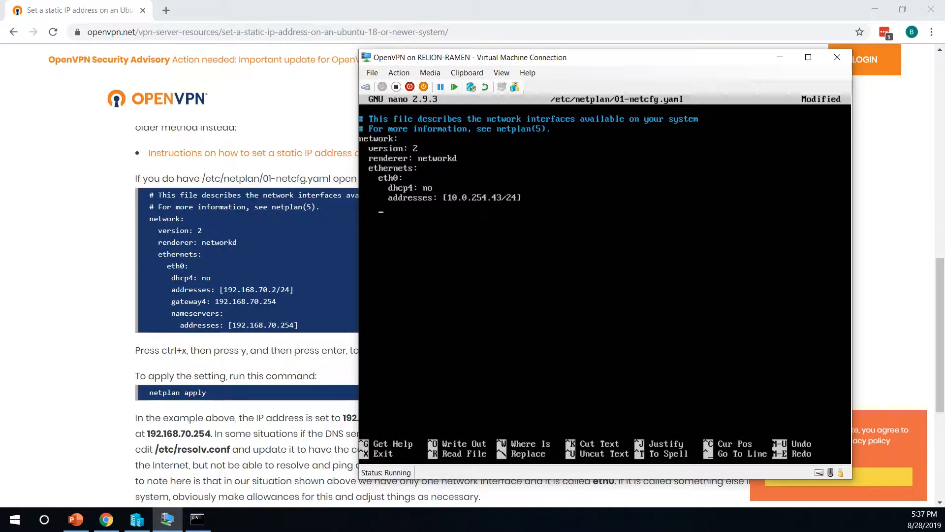
{"action": "type", "text": "gateway4: 10.0.254.1"}
{"action": "key", "text": "Return"}
{"action": "type", "text": "na"}
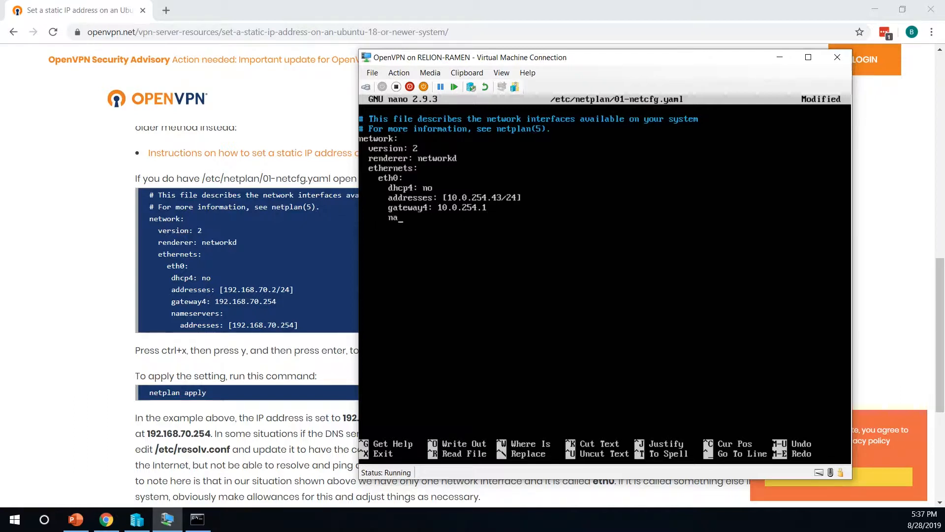
{"action": "type", "text": "meservers"}
{"action": "type", "text": ": "}
{"action": "type", "text": "        addresses"}
{"action": "type", "text": ":"}
{"action": "type", "text": " ["}
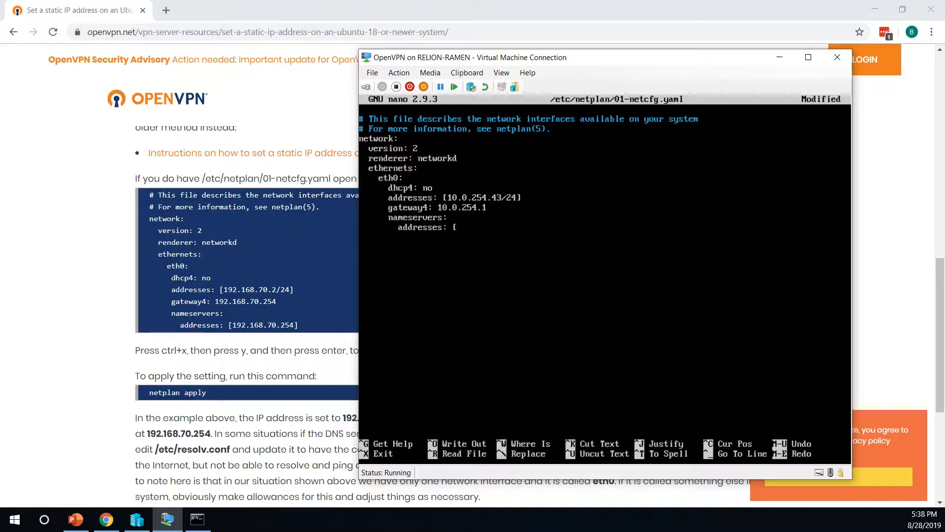
{"action": "type", "text": "10.0.254.10]"}
Save the netplan config and apply it with 'netplan apply'
{"action": "key", "text": "ctrl+x"}
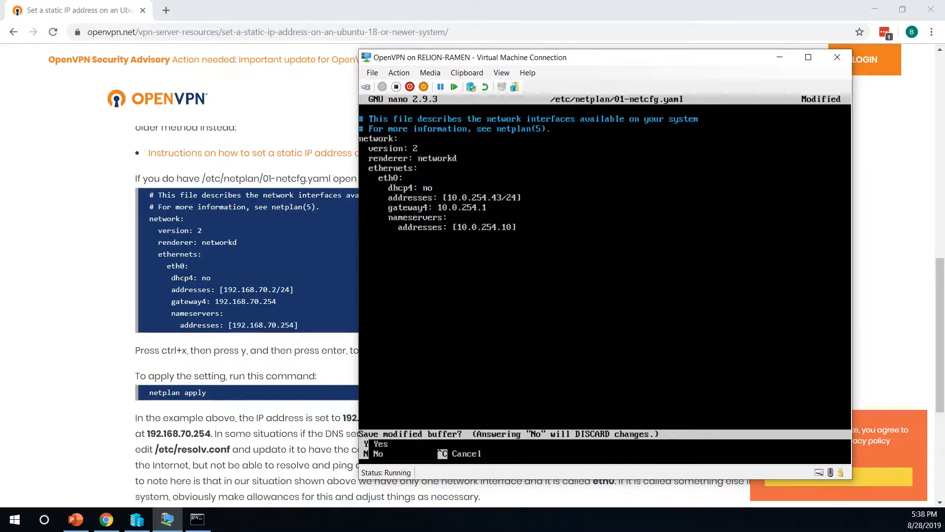
{"action": "key", "text": "y"}
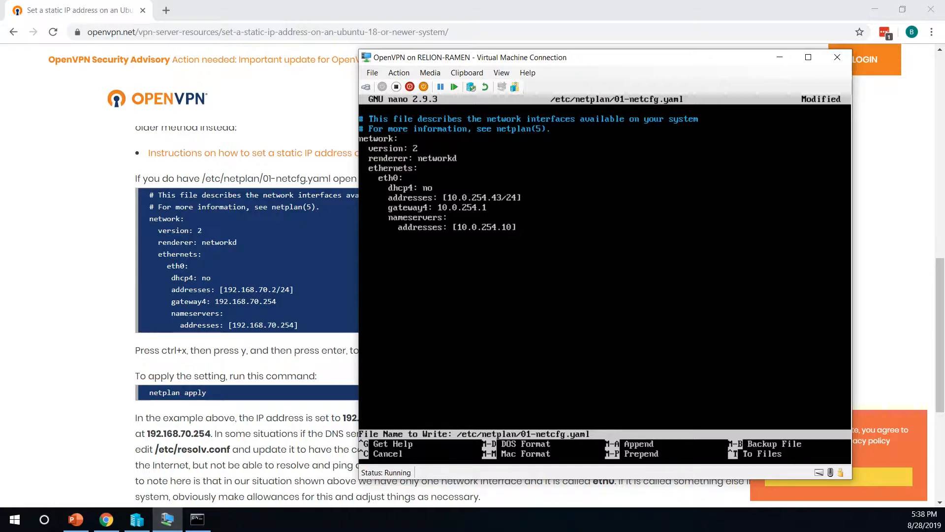
{"action": "key", "text": "Return"}
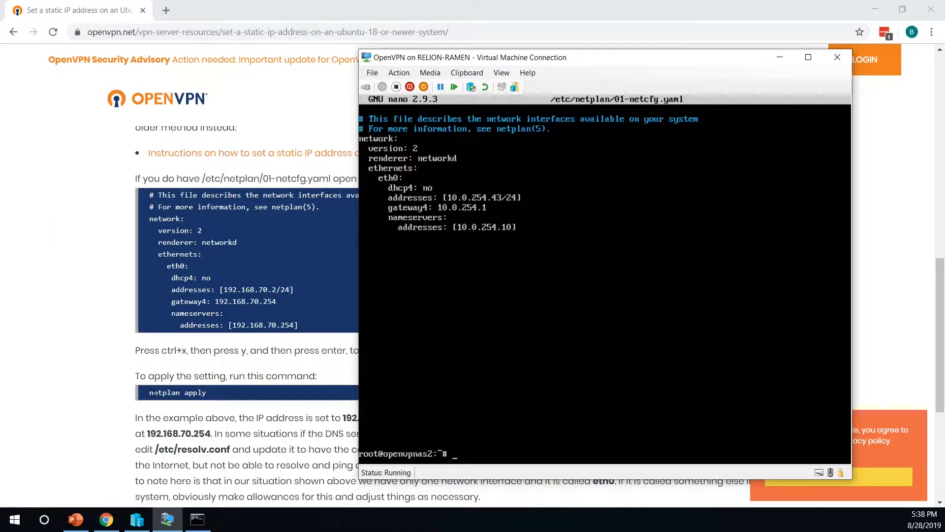
{"action": "type", "text": "netplan apply"}
{"action": "key", "text": "Return"}
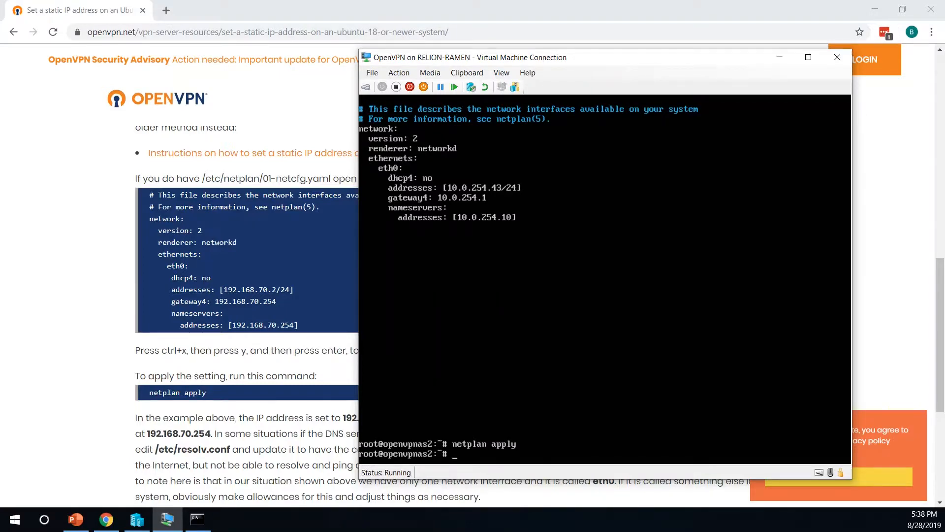
Ping 10.0.254.43 from a Windows command prompt to confirm the server answers
{"action": "left_click", "coordinate": [198, 519]}
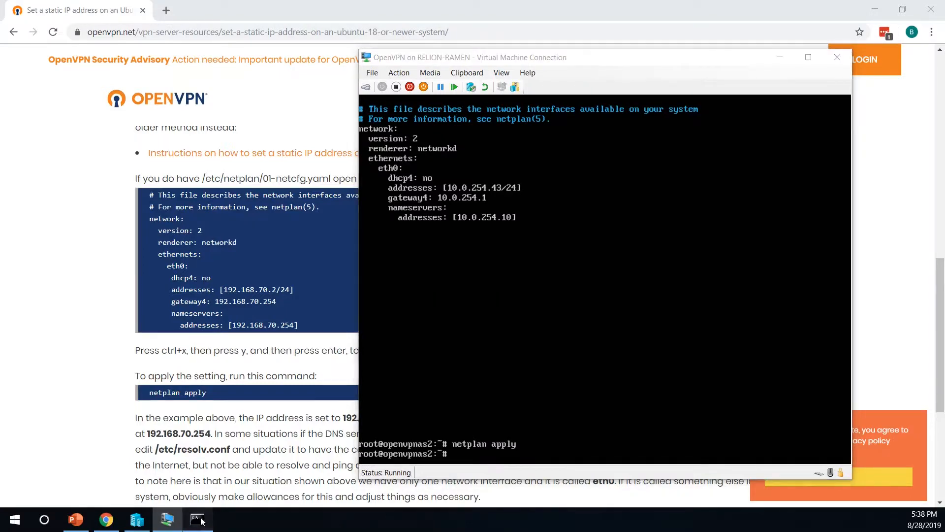
{"action": "left_click_drag", "start_coordinate": [337, 147], "coordinate": [319, 234]}
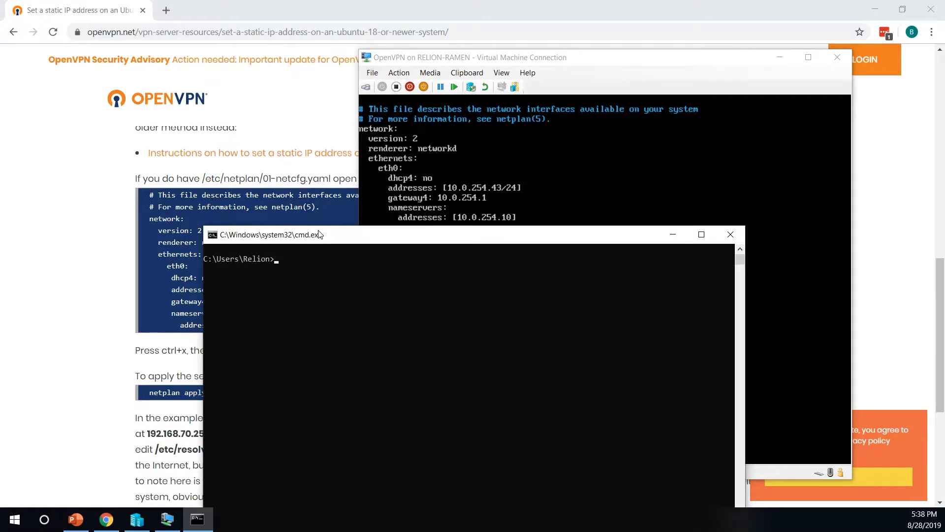
{"action": "type", "text": "ping 10.0.254.43"}
{"action": "key", "text": "Return"}
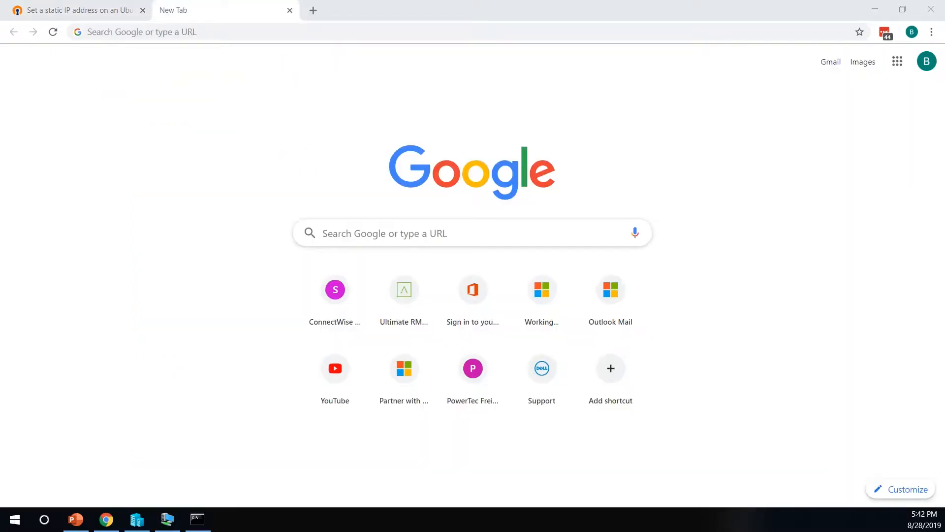
{"action": "left_click", "coordinate": [147, 38]}
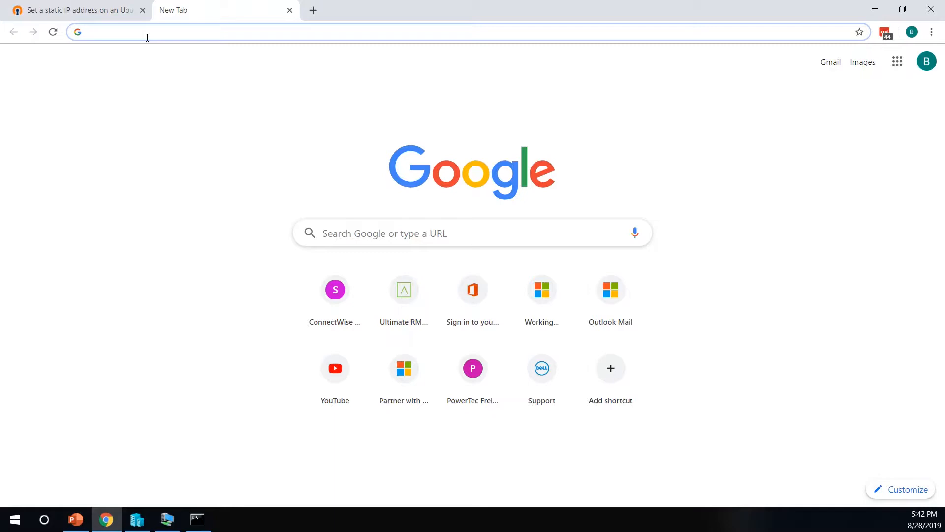
{"action": "type", "text": "https"}
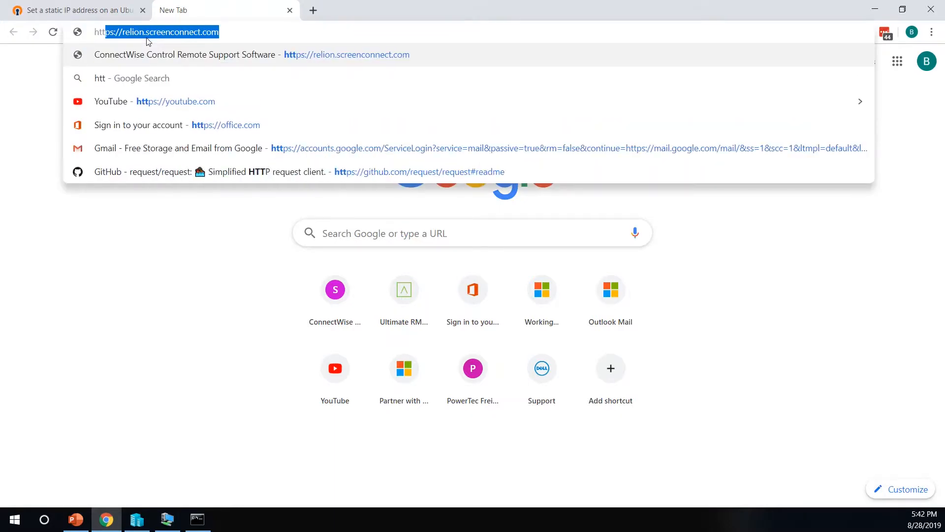
{"action": "type", "text": "://10"}
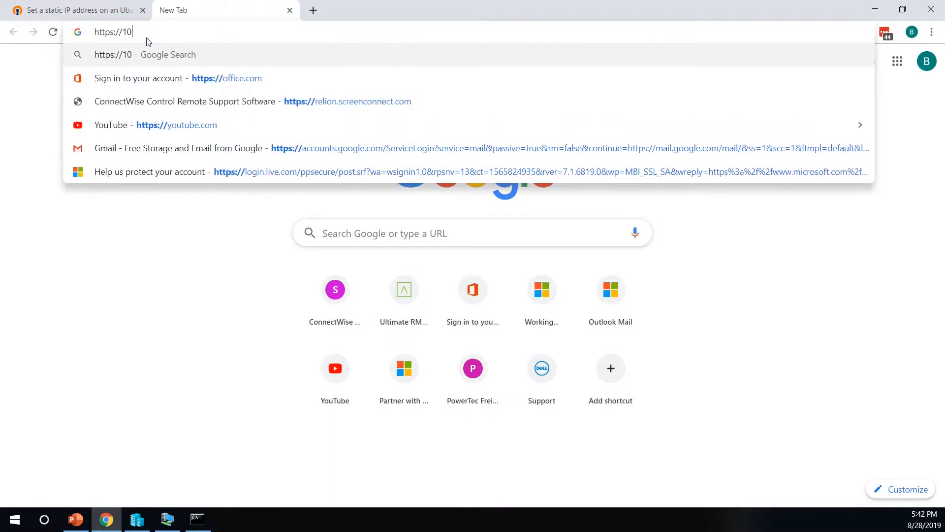
{"action": "type", "text": ".0.254.43"}
{"action": "key", "text": "Return"}
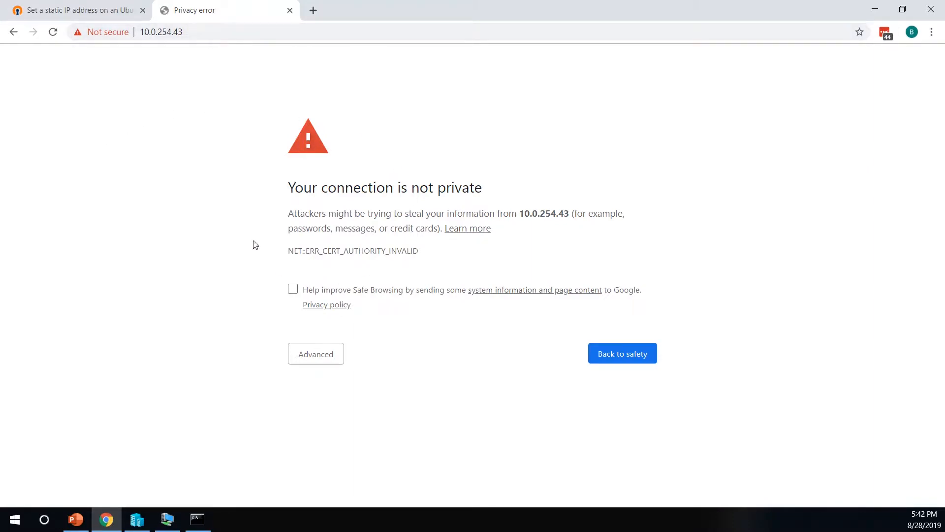
{"action": "left_click", "coordinate": [316, 361]}
{"action": "left_click", "coordinate": [353, 450]}
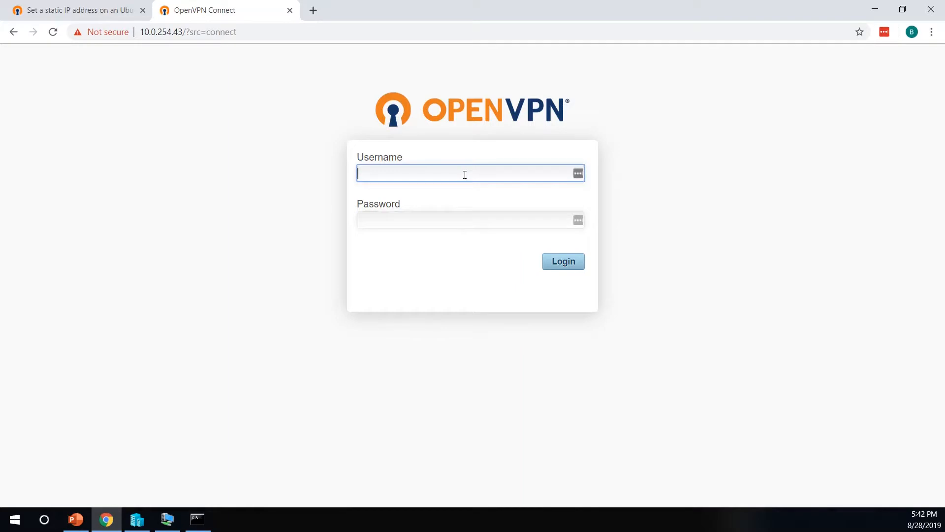
Change the address to 10.0.254.43/admin to reach the admin login page
{"action": "left_click", "coordinate": [183, 35]}
{"action": "left_click_drag", "start_coordinate": [214, 32], "coordinate": [280, 51]}
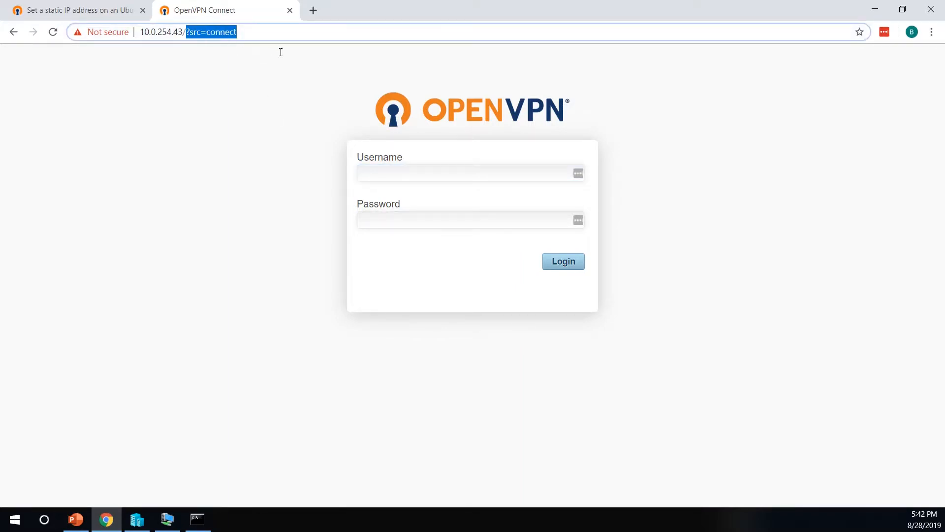
{"action": "type", "text": "admin"}
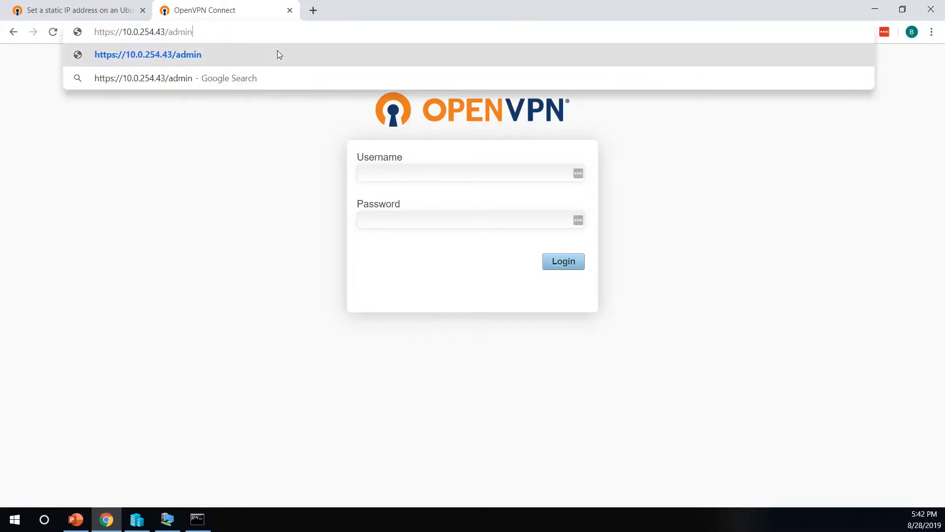
{"action": "key", "text": "Return"}
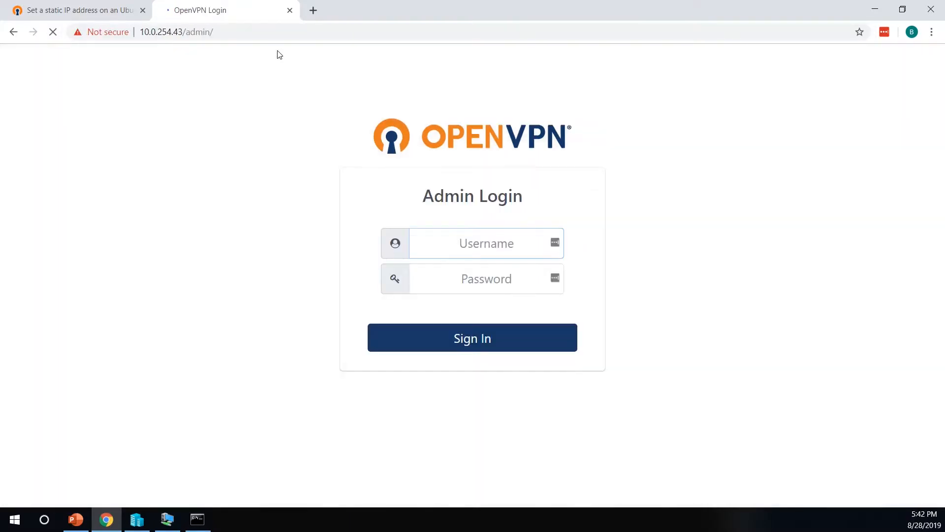
Sign in with the admin account's username and password, then accept the licence agreement
{"action": "type", "text": "openvpn"}
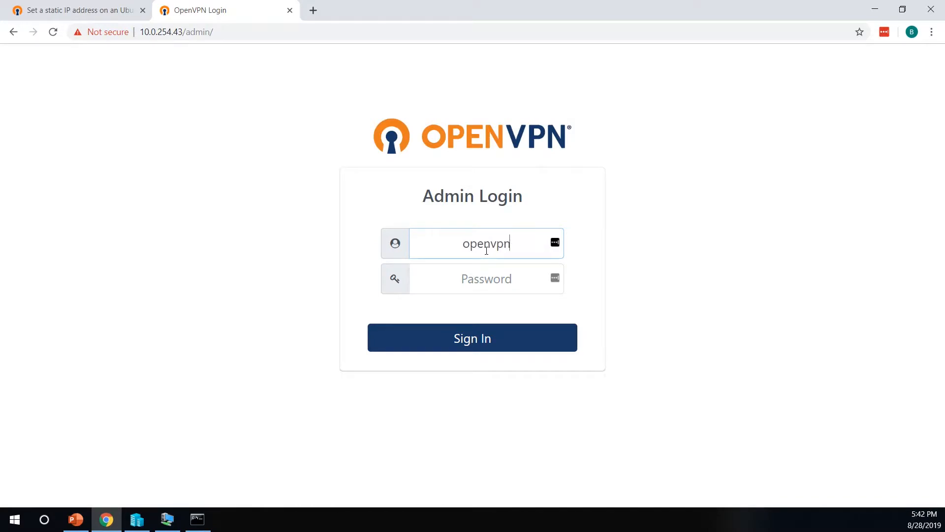
{"action": "key", "text": "Tab"}
{"action": "type", "text": "********"}
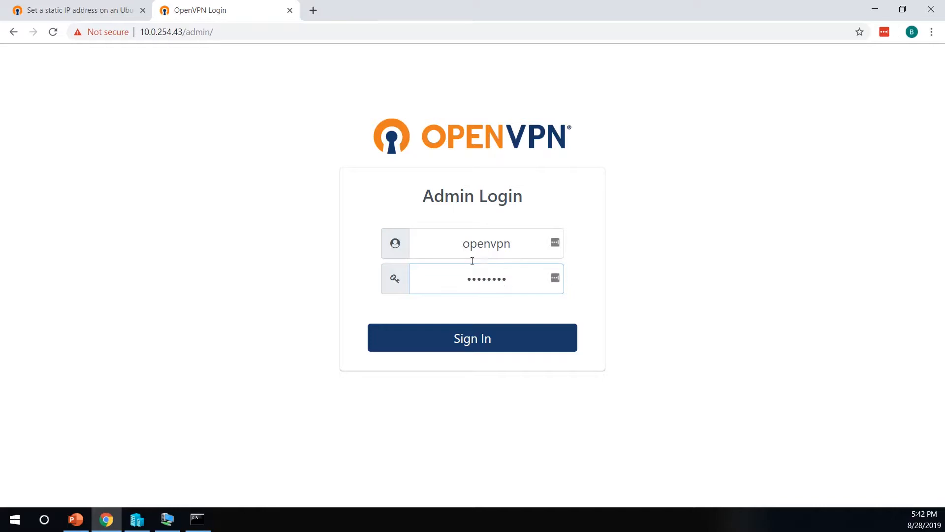
{"action": "left_click", "coordinate": [453, 342]}
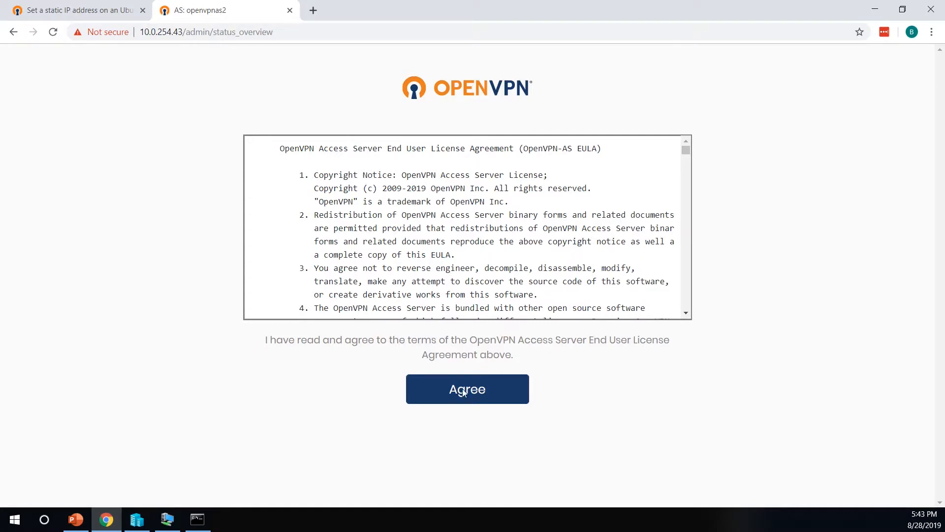
{"action": "left_click", "coordinate": [463, 392]}
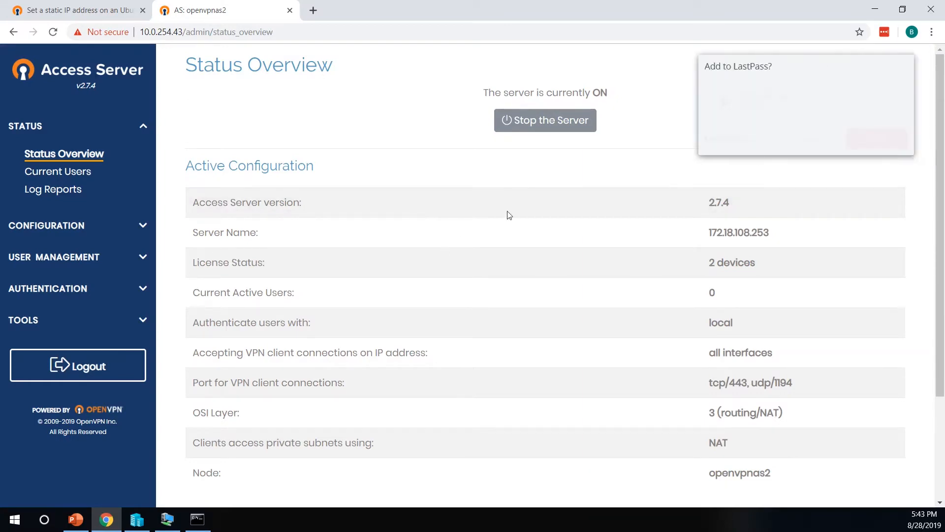
Decline saving the password, check the next-steps slide, then return to the browser
{"action": "left_click", "coordinate": [831, 139]}
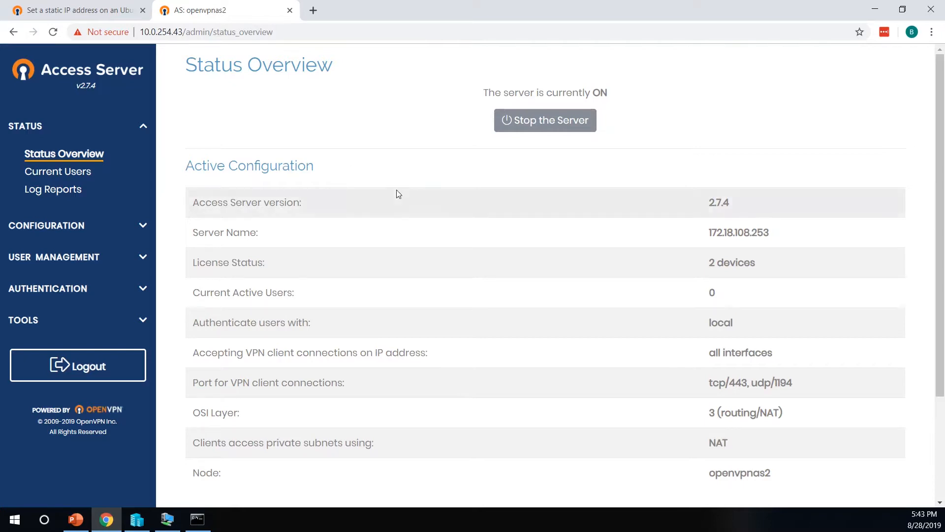
{"action": "left_click", "coordinate": [84, 523]}
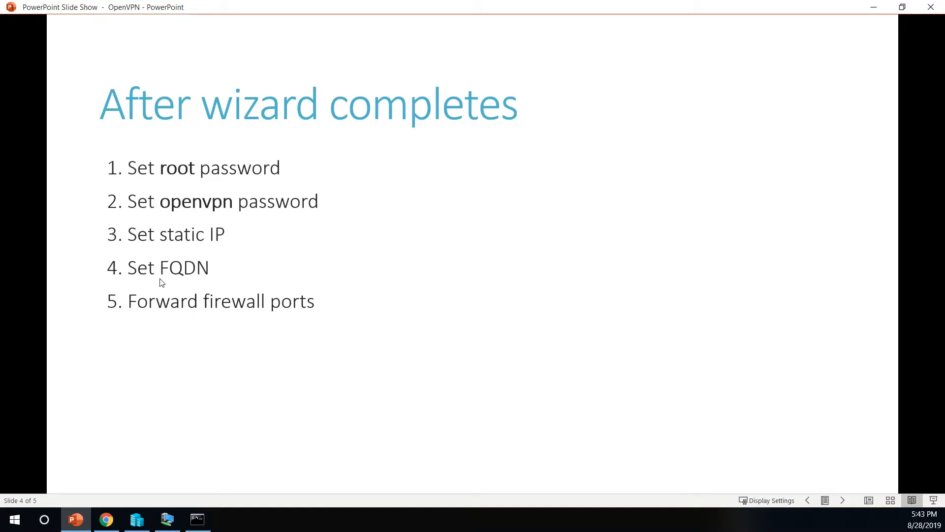
{"action": "left_click", "coordinate": [874, 7]}
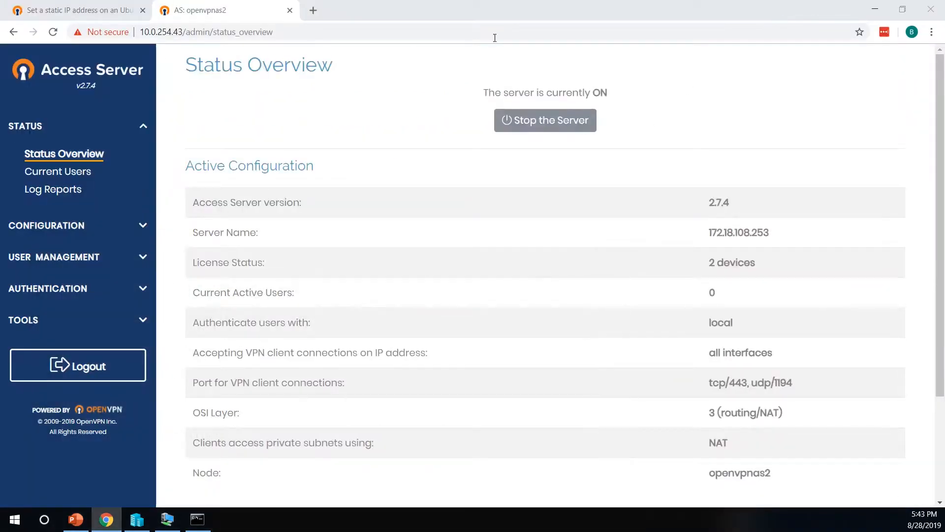
In Network Settings, replace hostname 172.18.108.253 with corp.thinkrelion.com
{"action": "left_click", "coordinate": [50, 225]}
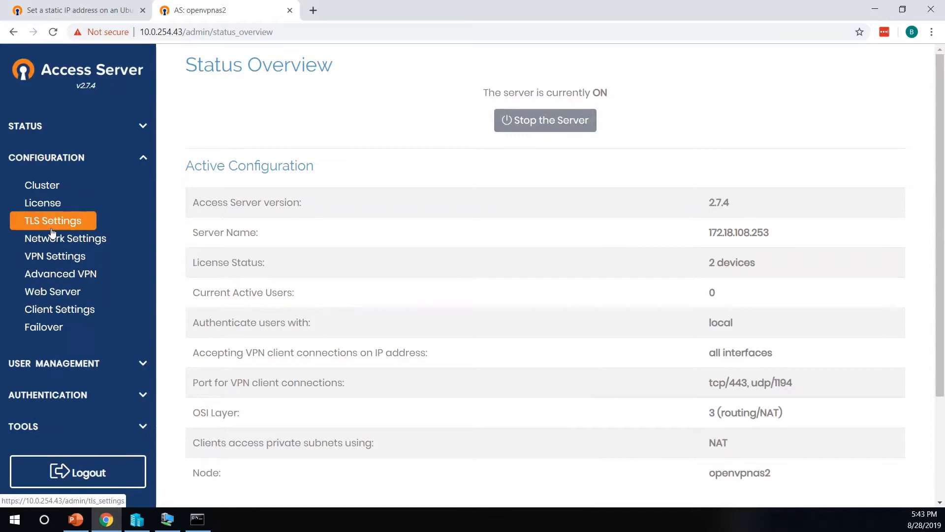
{"action": "left_click", "coordinate": [82, 243]}
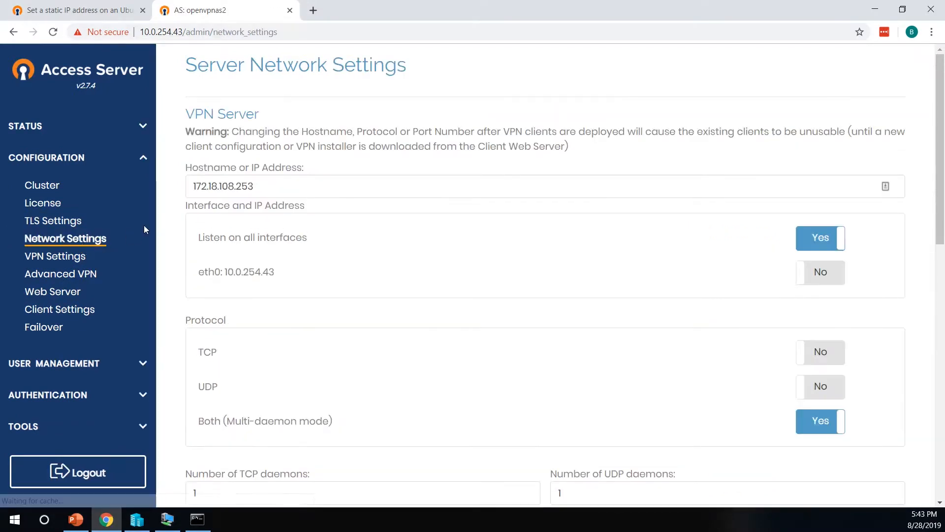
{"action": "left_click_drag", "start_coordinate": [259, 187], "coordinate": [180, 183]}
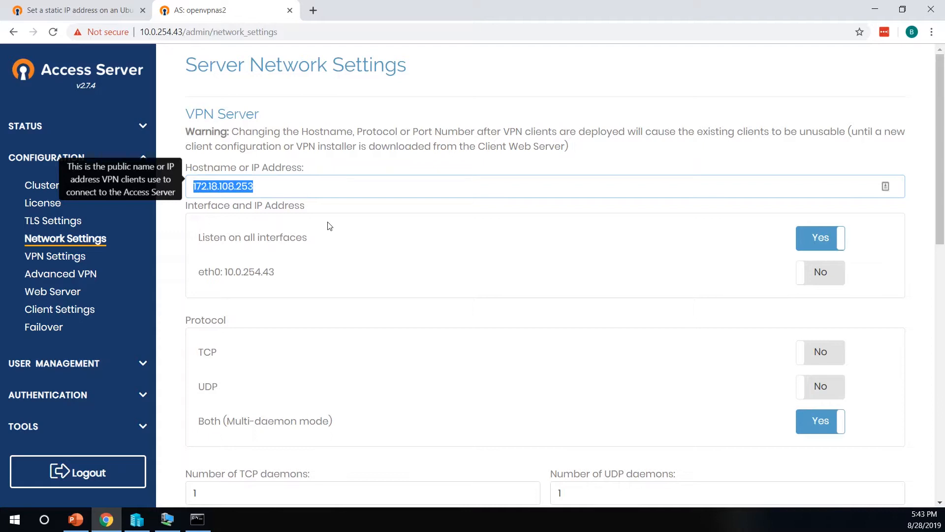
{"action": "type", "text": "co"}
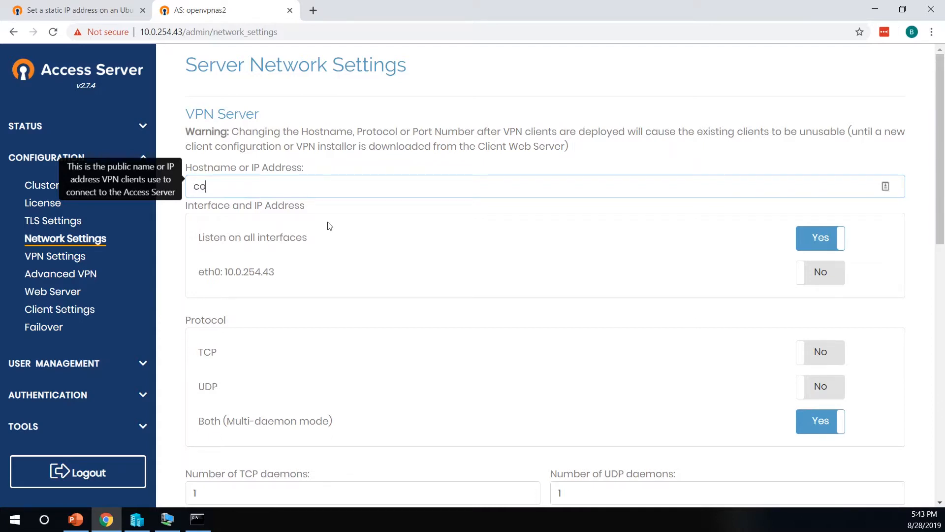
{"action": "type", "text": "rp.thinkrelion.com"}
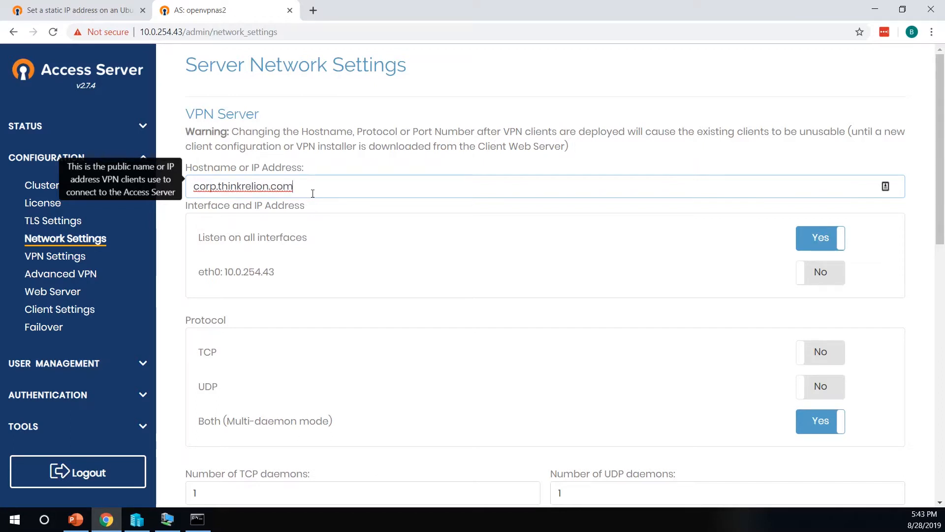
{"action": "left_click_drag", "start_coordinate": [295, 187], "coordinate": [192, 186]}
{"action": "left_click", "coordinate": [299, 185]}
{"action": "triple_click", "coordinate": [288, 187]}
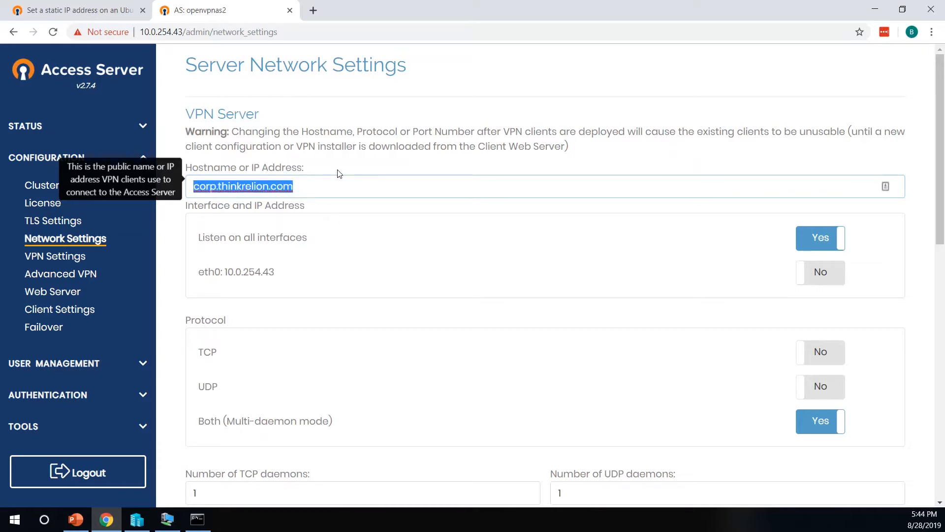
{"action": "left_click", "coordinate": [345, 184]}
{"action": "scroll", "coordinate": [344, 276], "scroll_direction": "down", "scroll_amount": 3}
{"action": "scroll", "coordinate": [284, 297], "scroll_direction": "down", "scroll_amount": 7}
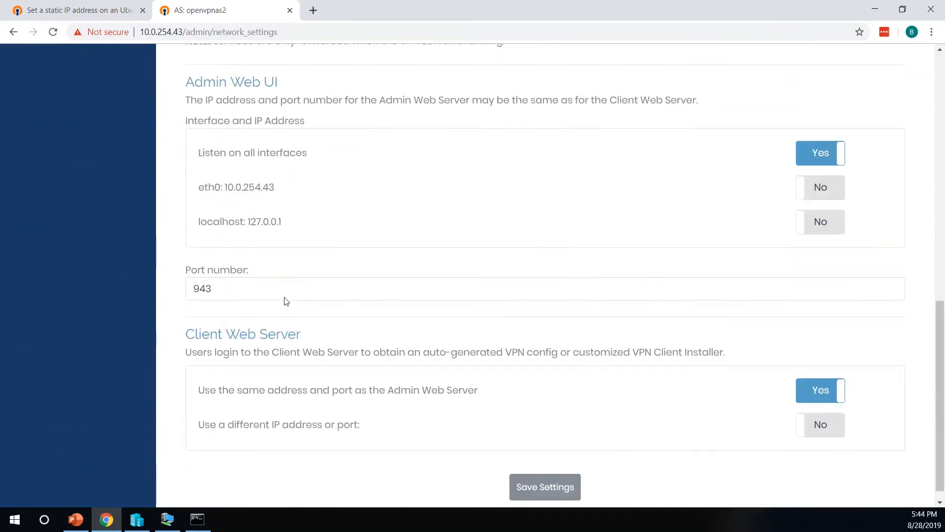
Save the hostname setting and update the running server
{"action": "left_click", "coordinate": [559, 471]}
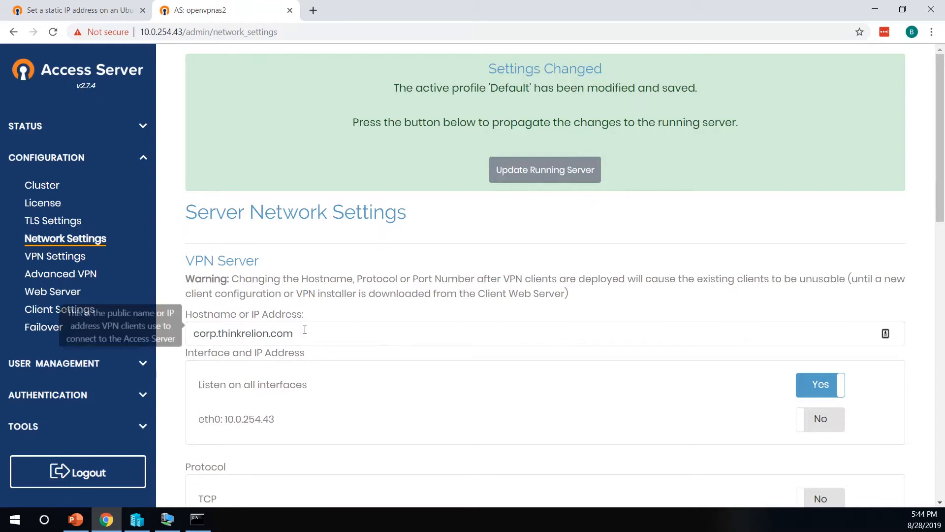
{"action": "left_click", "coordinate": [530, 175]}
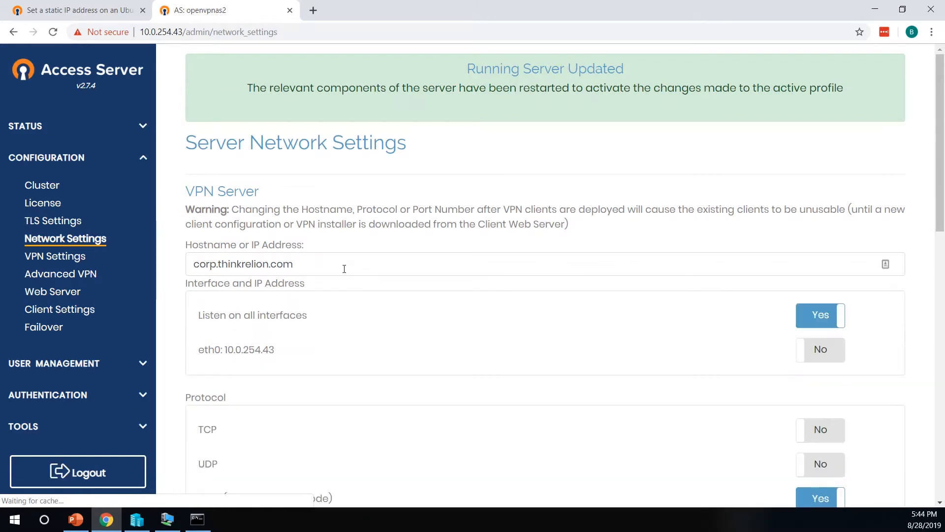
{"action": "left_click", "coordinate": [76, 520]}
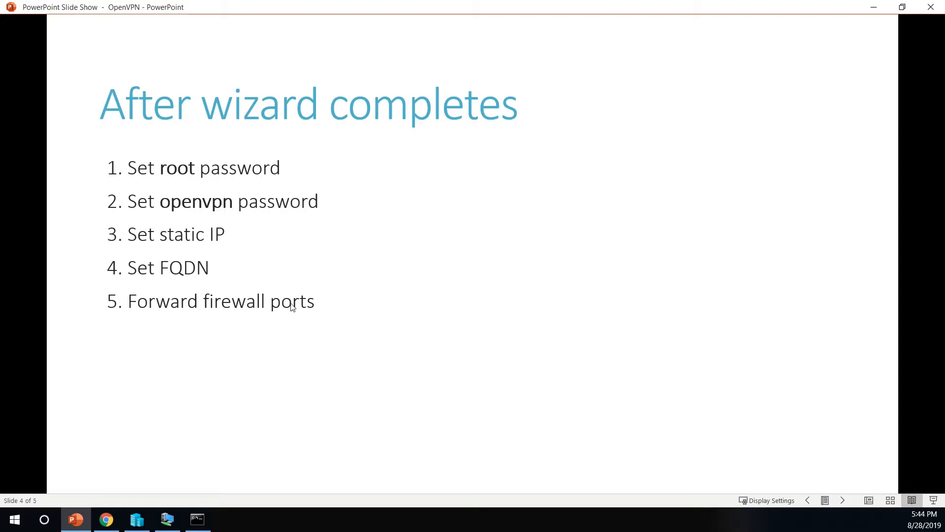
Advance the slide show to slide 5, Firewall ports
{"action": "left_click", "coordinate": [322, 303]}
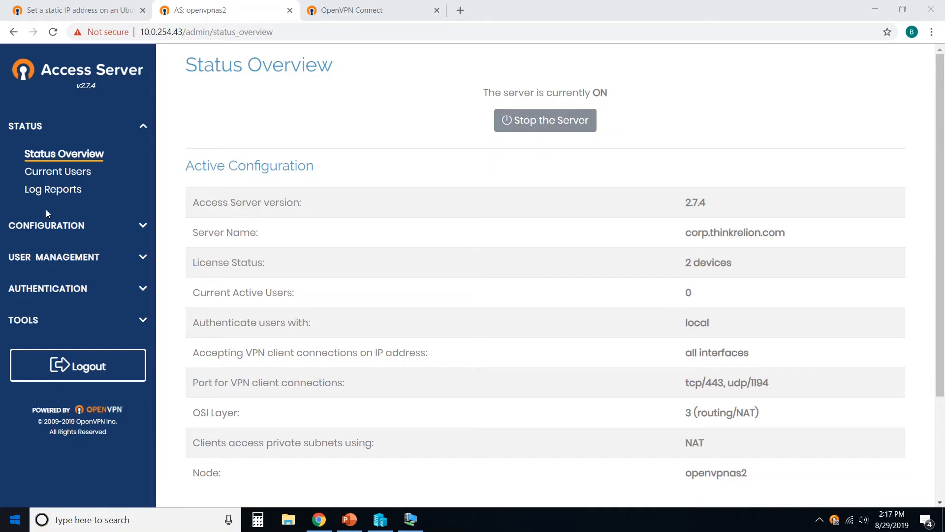
Add user relion in User Permissions, save, and update the running server
{"action": "left_click", "coordinate": [54, 256]}
{"action": "left_click", "coordinate": [78, 219]}
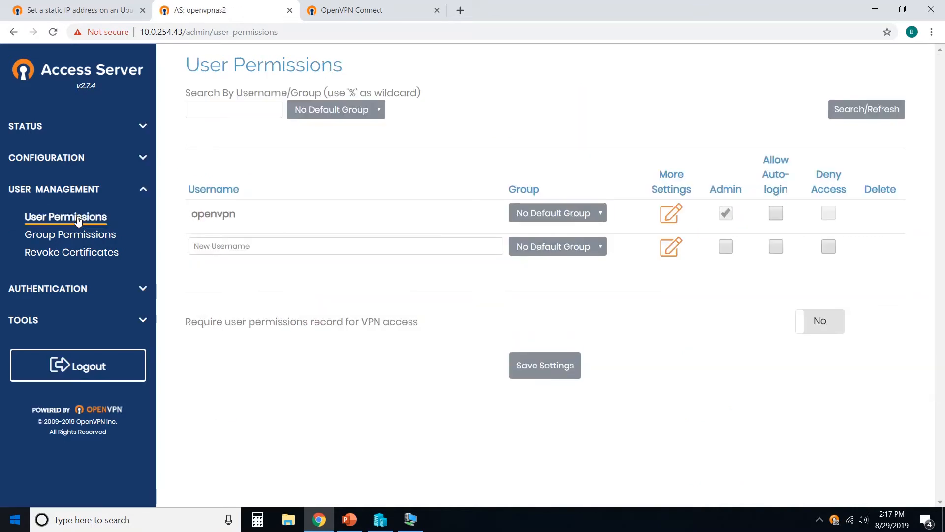
{"action": "left_click", "coordinate": [247, 247]}
{"action": "type", "text": "relion"}
{"action": "left_click", "coordinate": [536, 364]}
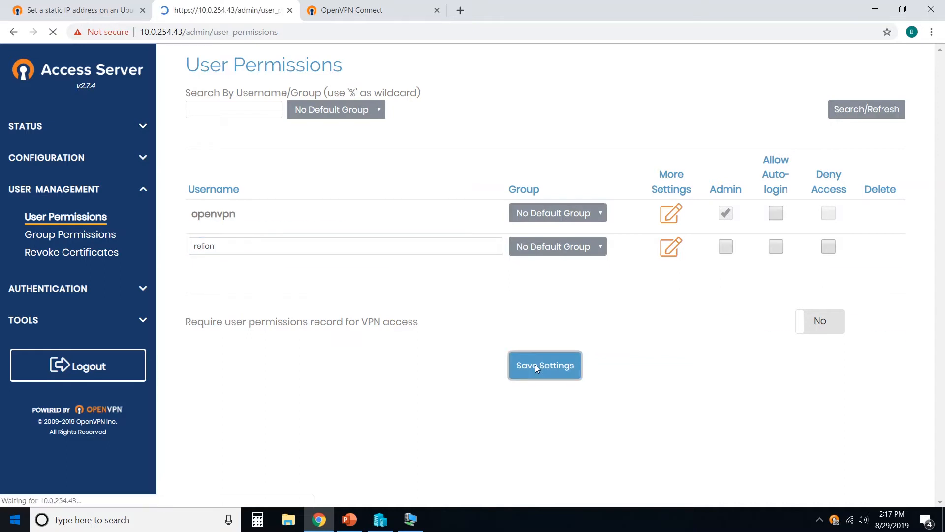
{"action": "left_click", "coordinate": [560, 167]}
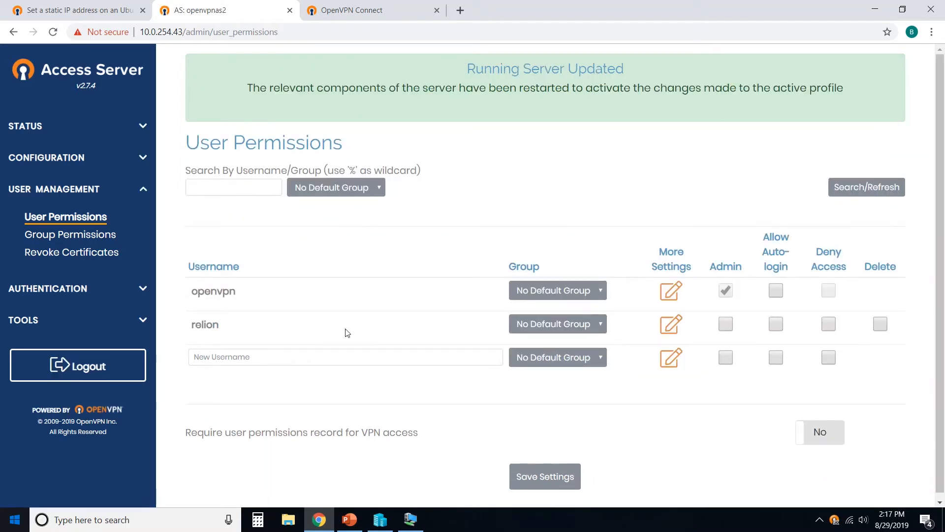
Give relion a local password under More Settings, save, and update the running server
{"action": "left_click", "coordinate": [671, 324]}
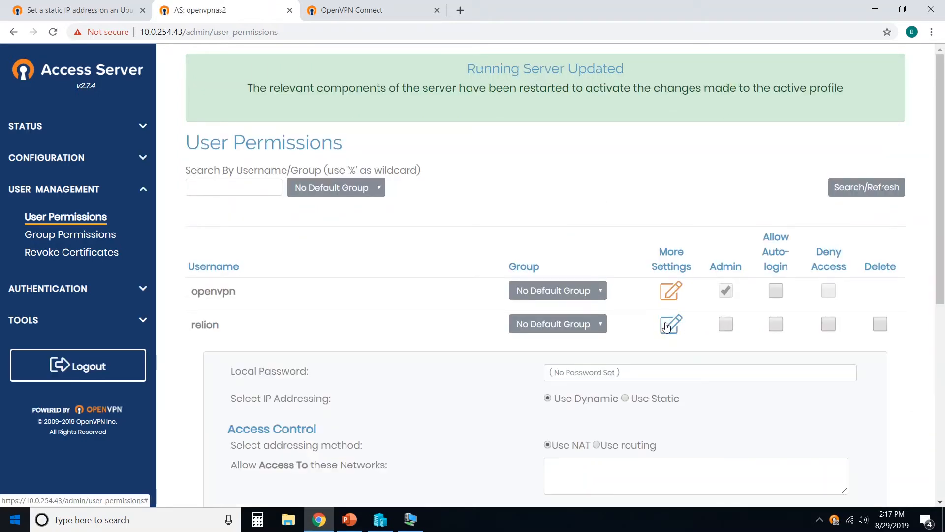
{"action": "left_click", "coordinate": [614, 371]}
{"action": "type", "text": "openvpn"}
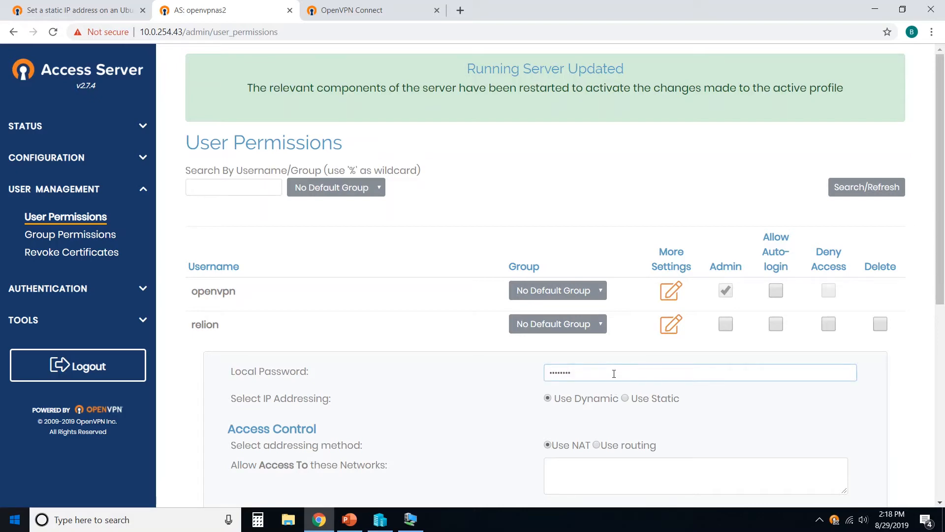
{"action": "scroll", "coordinate": [524, 424], "scroll_direction": "down", "scroll_amount": 5}
{"action": "scroll", "coordinate": [519, 428], "scroll_direction": "down", "scroll_amount": 2}
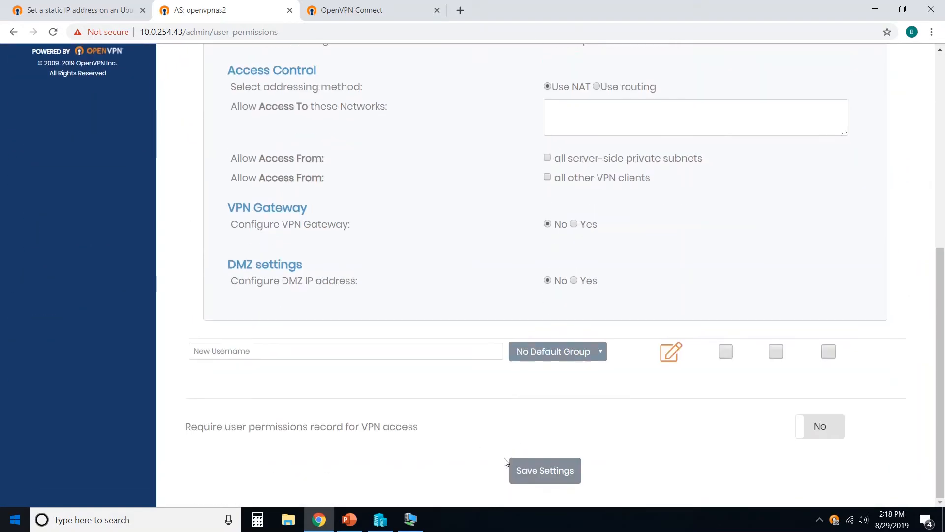
{"action": "left_click", "coordinate": [541, 474]}
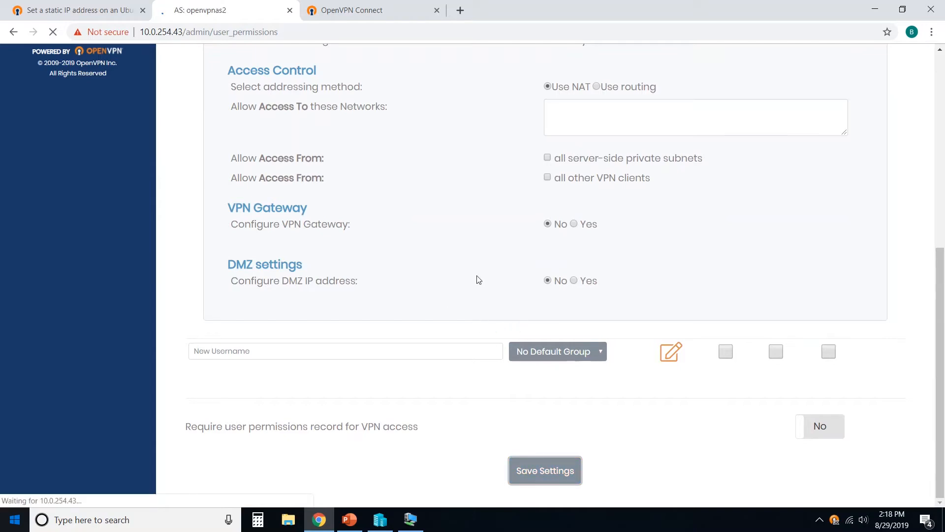
{"action": "left_click", "coordinate": [553, 170]}
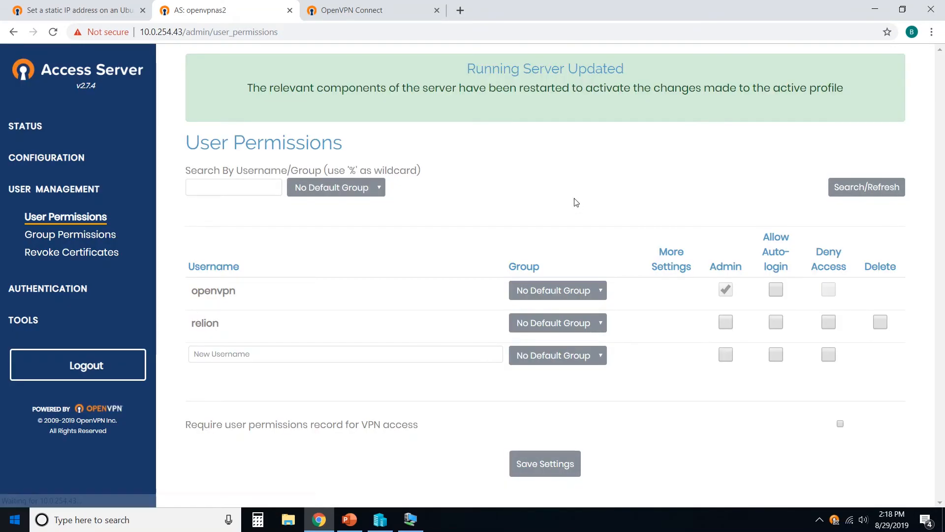
{"action": "left_click", "coordinate": [366, 14]}
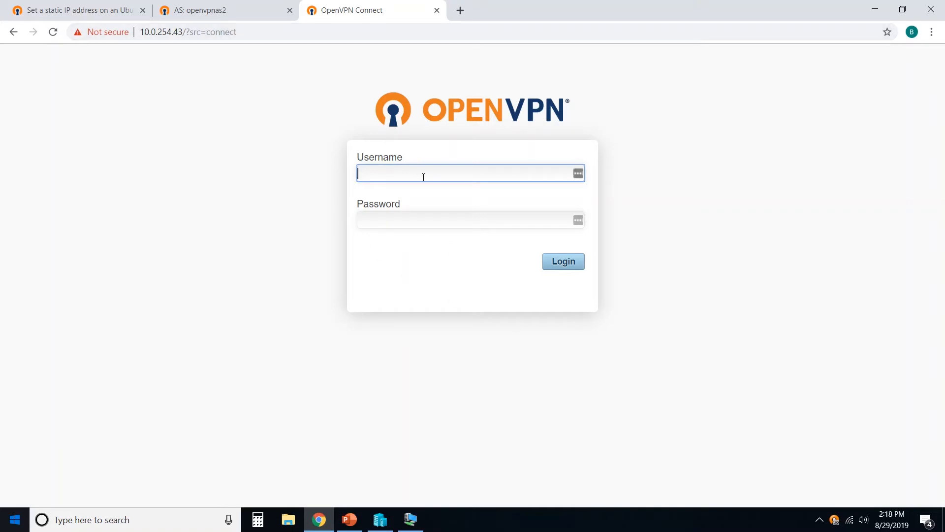
Log in to the Connect portal as relion with its password and dismiss the save-password prompt
{"action": "type", "text": "relion"}
{"action": "key", "text": "Tab"}
{"action": "type", "text": "****"}
{"action": "key", "text": "BackSpace"}
{"action": "key", "text": "BackSpace"}
{"action": "key", "text": "BackSpace"}
{"action": "key", "text": "BackSpace"}
{"action": "type", "text": "*********"}
{"action": "key", "text": "Return"}
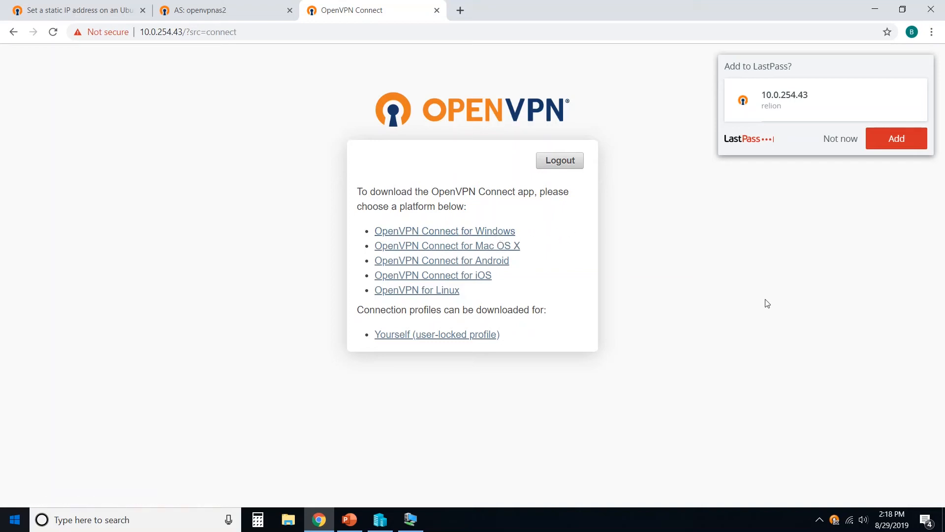
{"action": "left_click", "coordinate": [842, 145]}
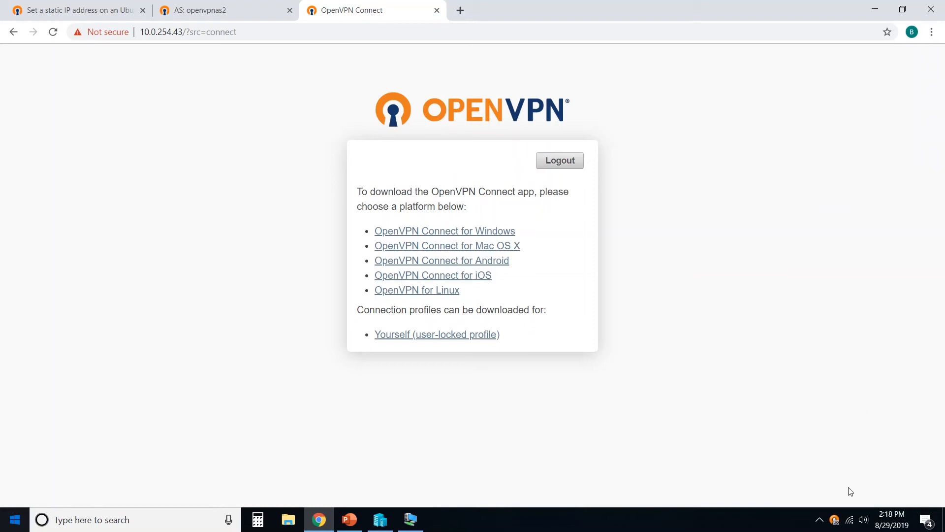
Connect the tray OpenVPN client to 10.0.254.43 as relion, accepting the unverified-profile warning
{"action": "right_click", "coordinate": [835, 521]}
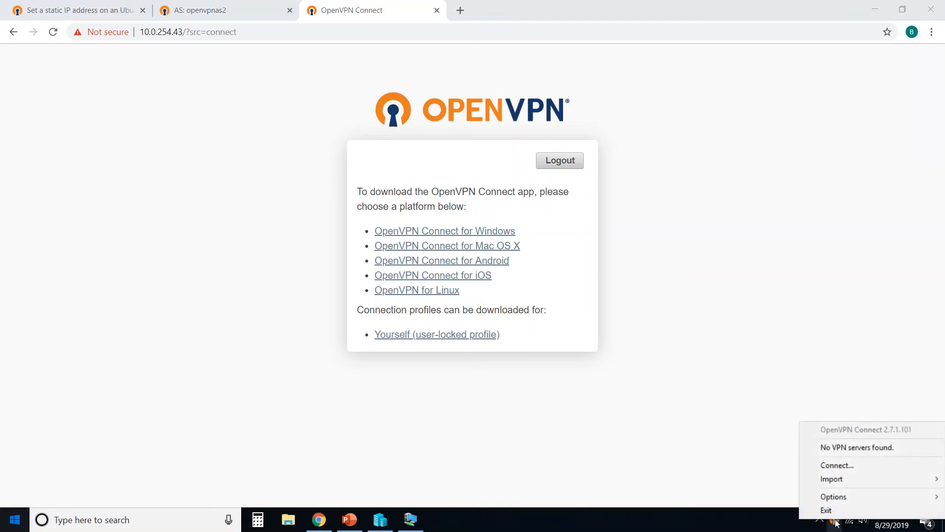
{"action": "left_click", "coordinate": [827, 465]}
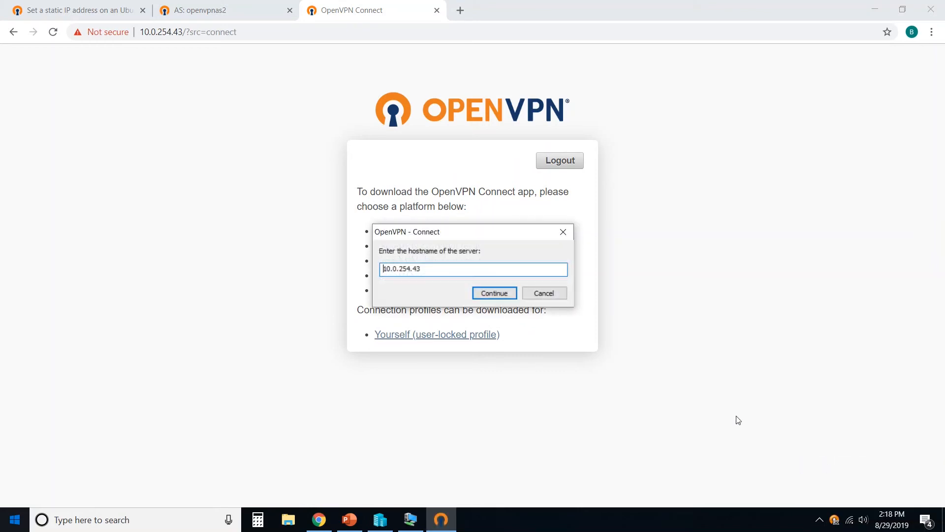
{"action": "left_click", "coordinate": [494, 295]}
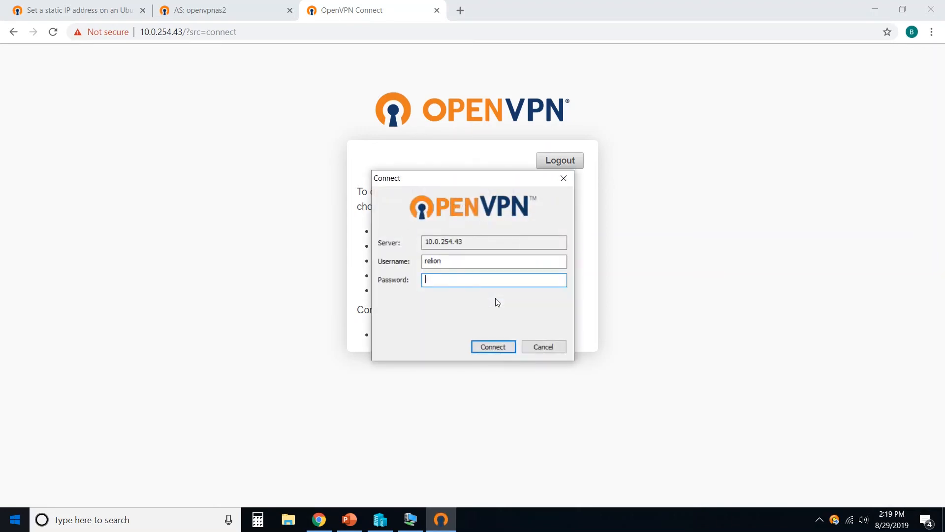
{"action": "type", "text": "********"}
{"action": "left_click", "coordinate": [507, 347]}
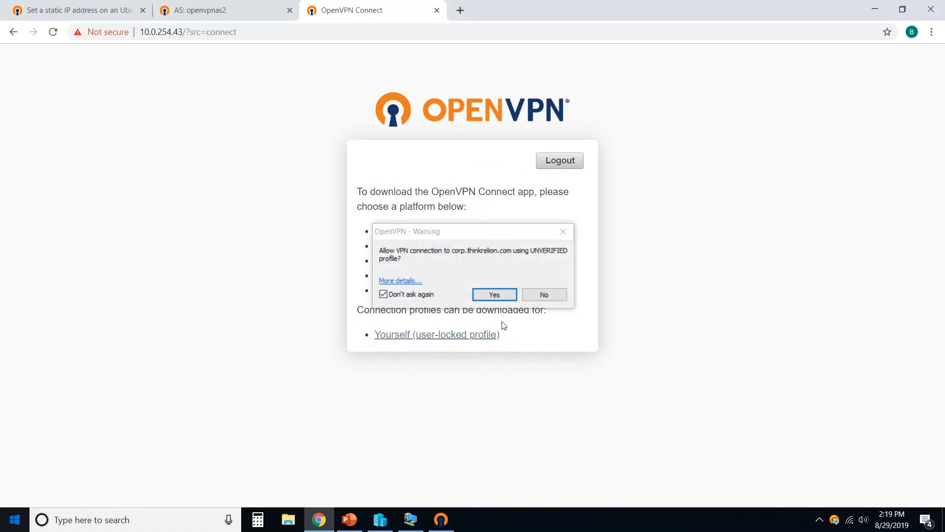
{"action": "left_click", "coordinate": [492, 294]}
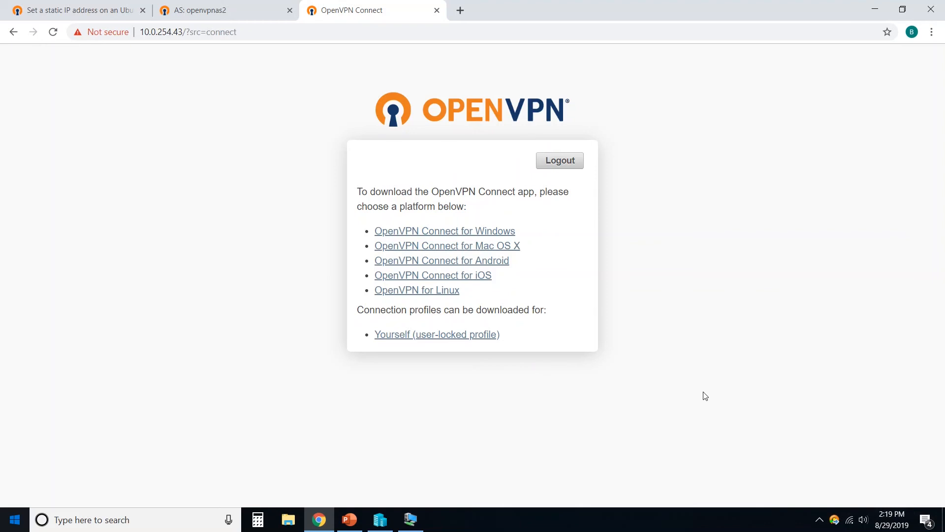
Back on the admin tab, expand CONFIGURATION and open Client Settings, scrolling down the page
{"action": "left_click", "coordinate": [200, 10]}
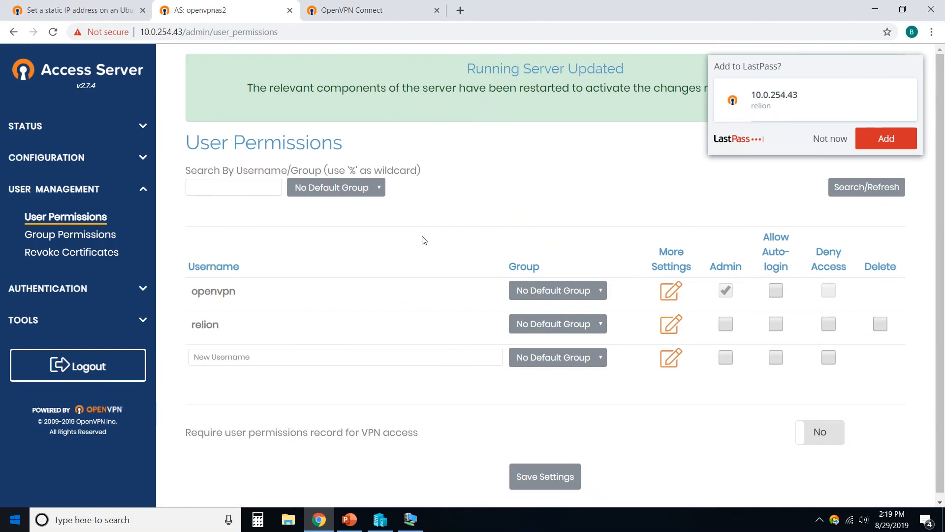
{"action": "left_click", "coordinate": [831, 138]}
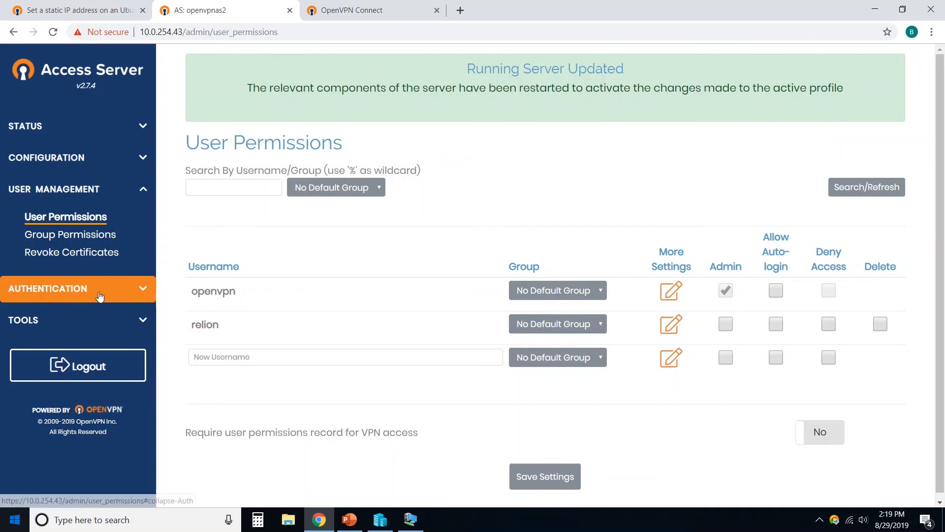
{"action": "left_click", "coordinate": [100, 288]}
{"action": "left_click", "coordinate": [54, 189]}
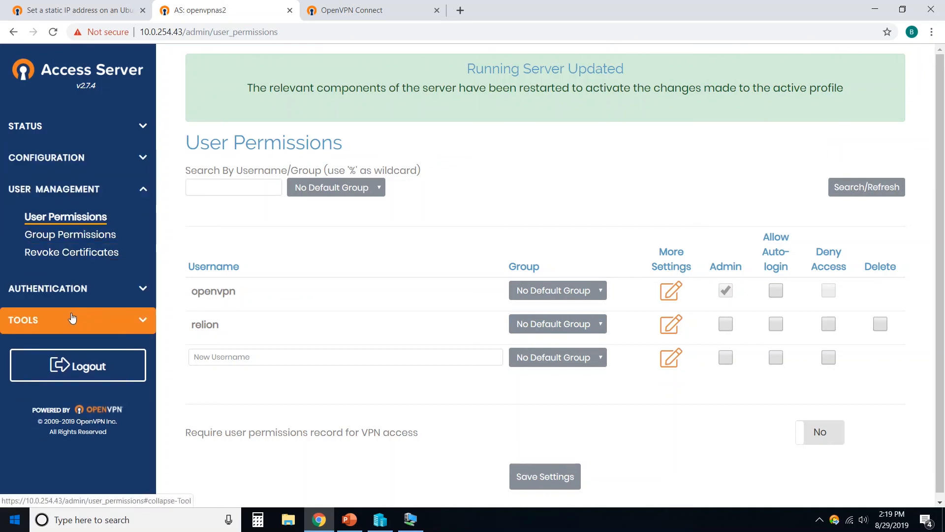
{"action": "left_click", "coordinate": [59, 288]}
{"action": "left_click", "coordinate": [49, 168]}
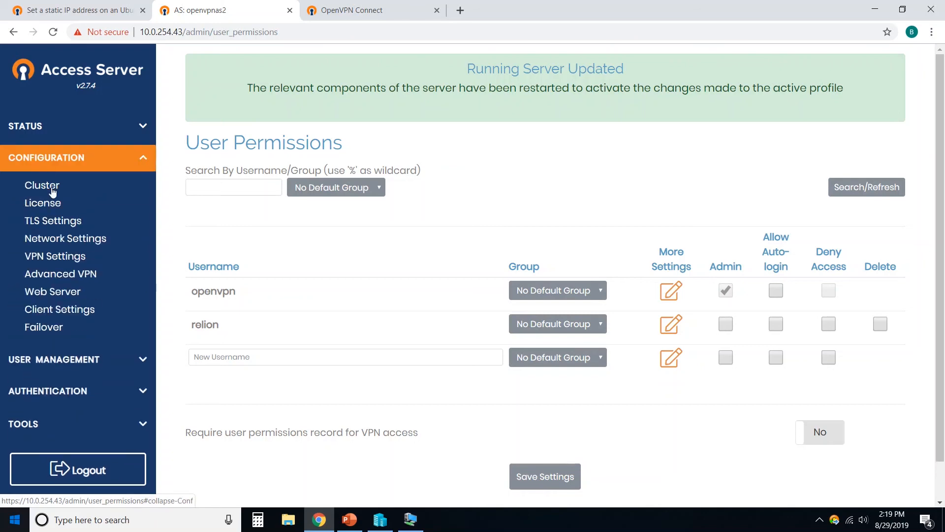
{"action": "left_click", "coordinate": [99, 317]}
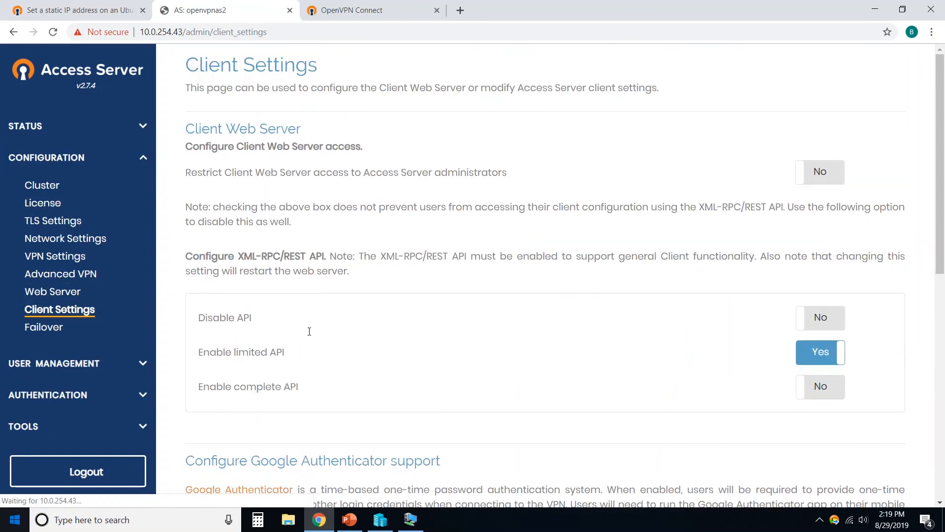
{"action": "scroll", "coordinate": [309, 331], "scroll_direction": "down", "scroll_amount": 4}
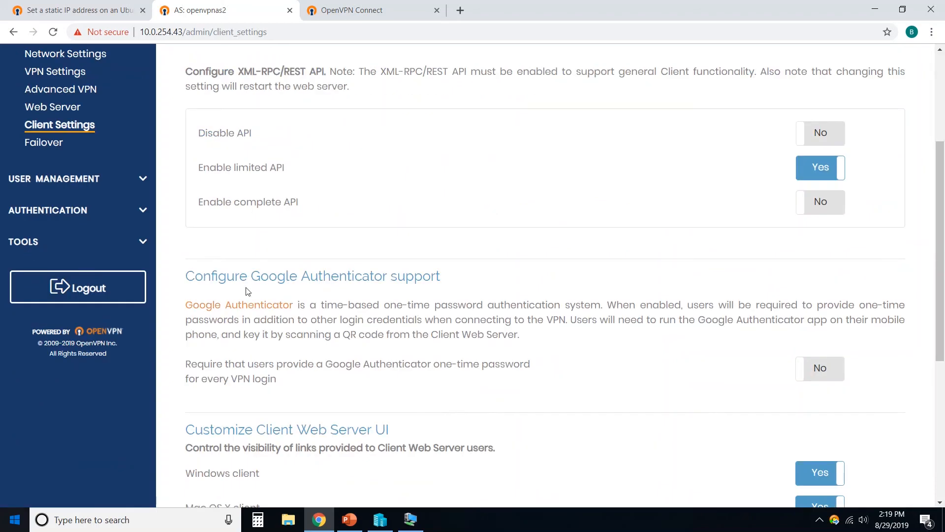